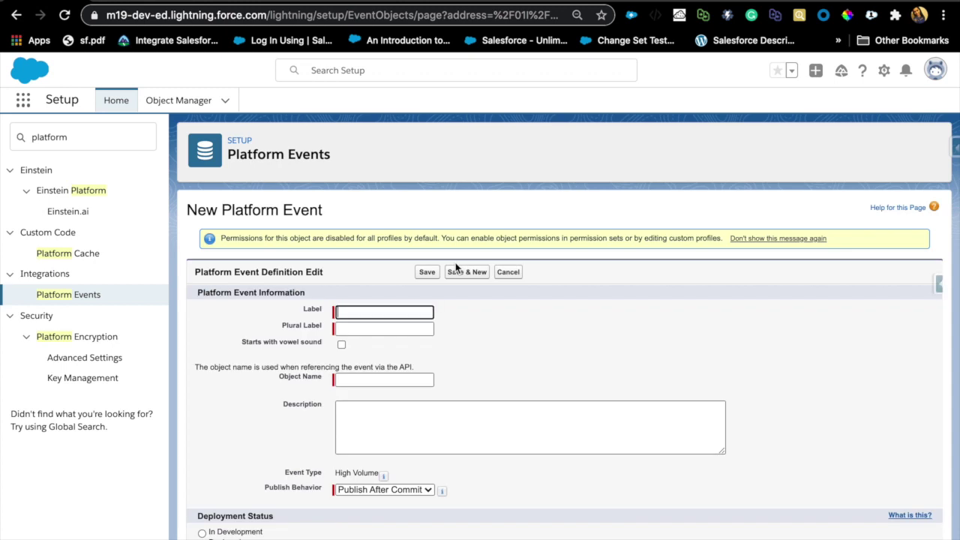
Step: Label the new platform event "Assign Perm Set"
left_click(350, 307)
type("Perm S")
type("e")
key("BackSpace")
key("BackSpace")
key("BackSpace")
key("BackSpace")
key("BackSpace")
key("BackSpace")
key("BackSpace")
type("As")
key("BackSpace")
Step: Set the platform event's plural label to "Assign Perm Sets" and save the event definition
left_click(351, 331)
type("A")
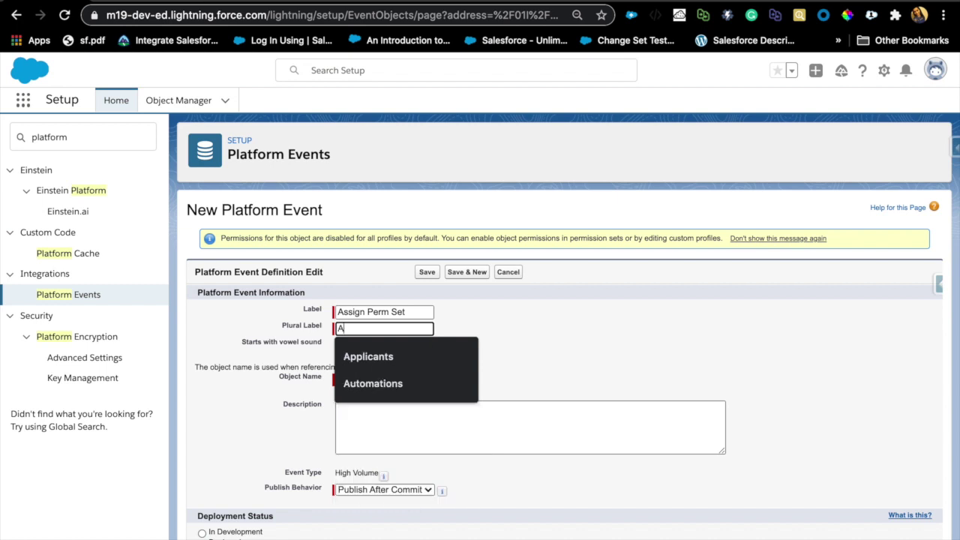
type("ssign Per Sets")
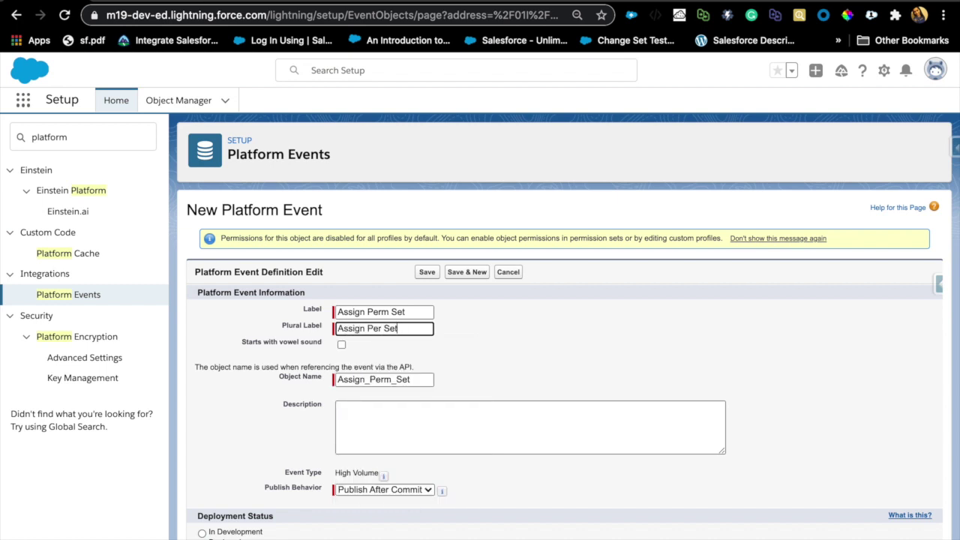
left_click(383, 330)
key("BackSpace")
type("m")
scroll(383, 315, "down", 1)
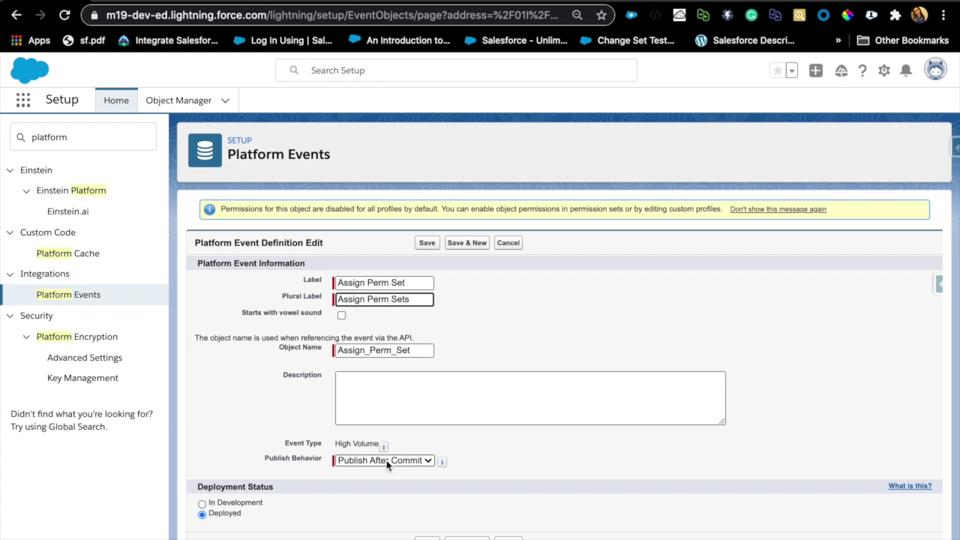
left_click(427, 243)
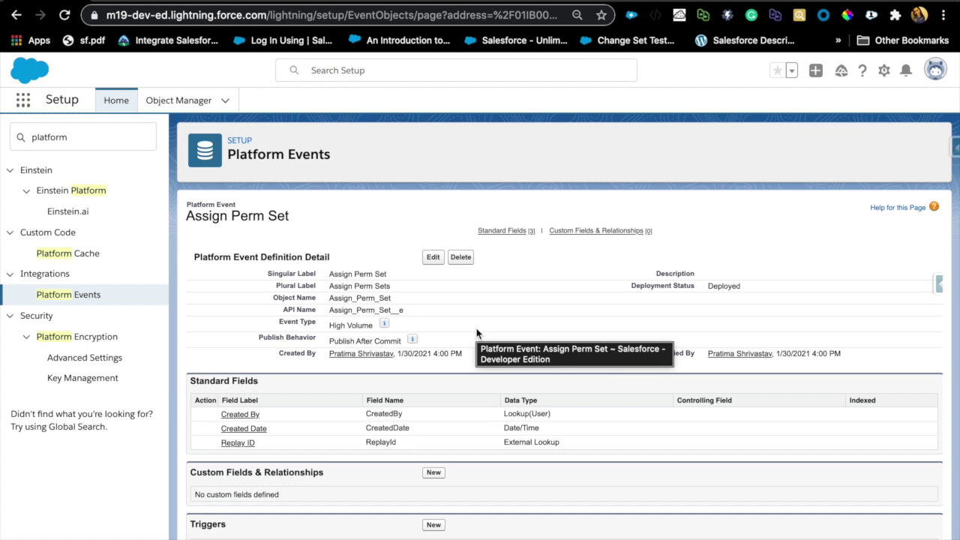
Step: Add a custom Text field labelled "Opp New Owner" with length 18 to the Assign Perm Set event and save it
scroll(413, 454, "down", 1)
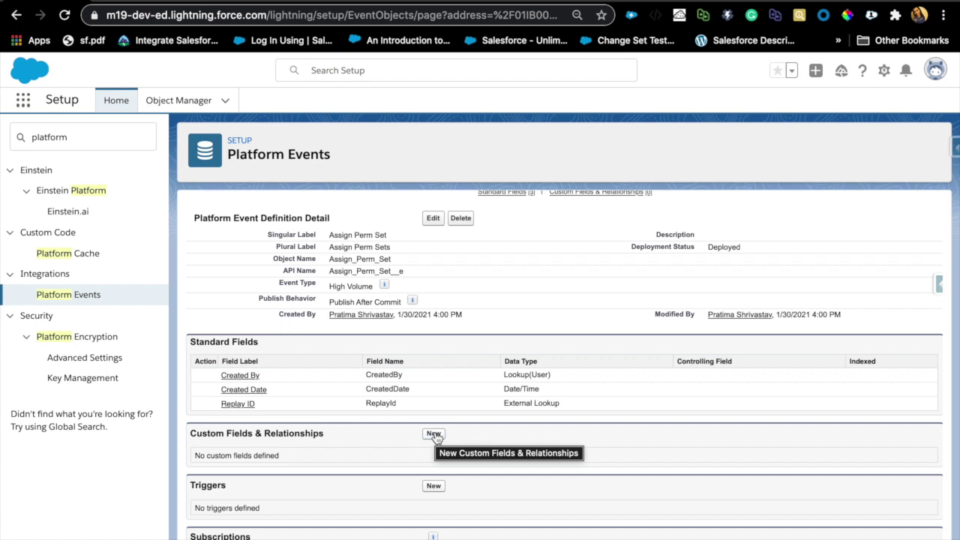
left_click(434, 435)
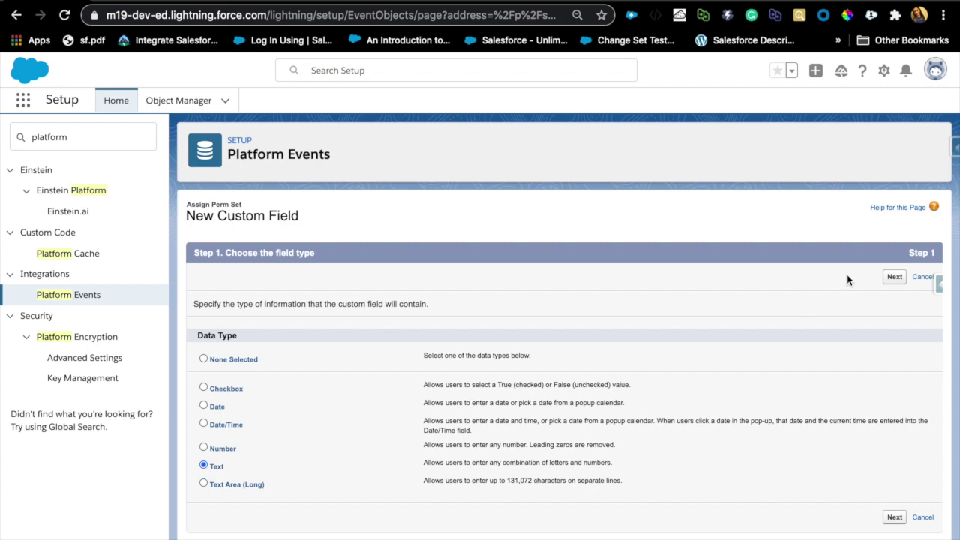
left_click(895, 277)
left_click(344, 304)
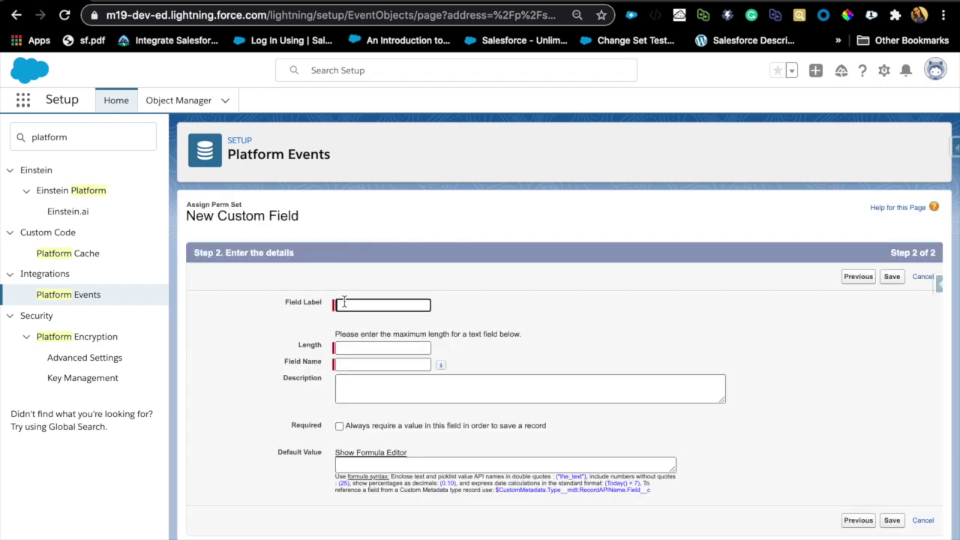
left_click(344, 302)
type("Opp New Owner")
left_click(341, 347)
type("18")
left_click(469, 338)
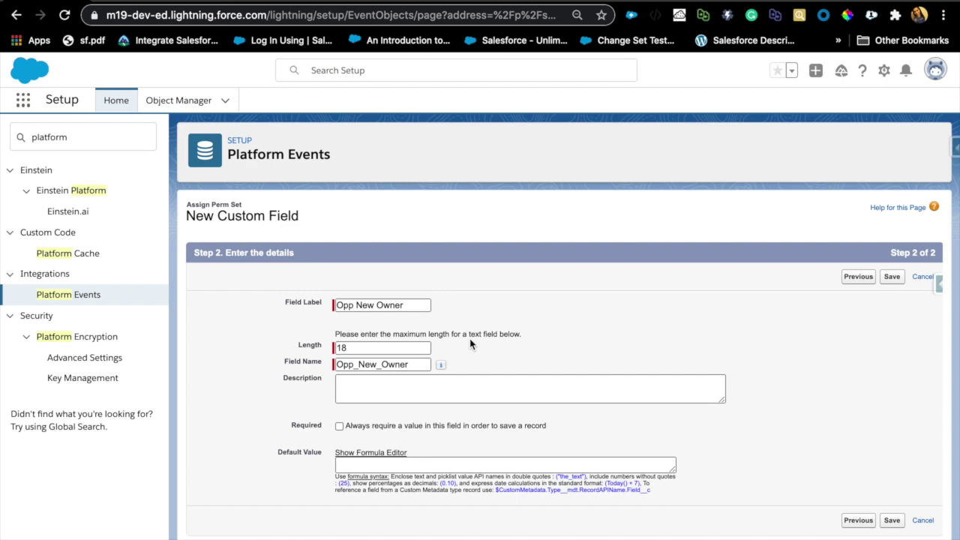
left_click(890, 277)
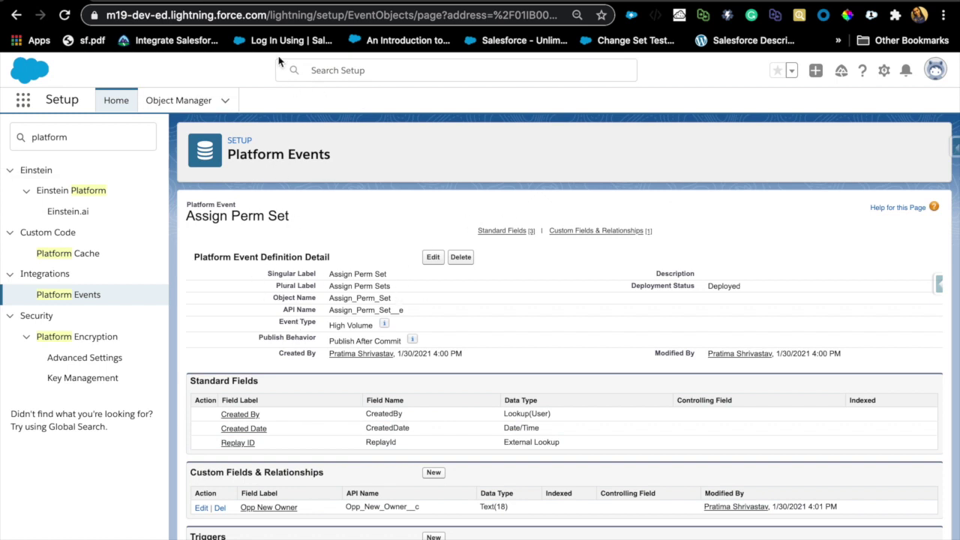
Step: Find "flow" in Setup and open the Flows page
double_click(72, 137)
type("flow")
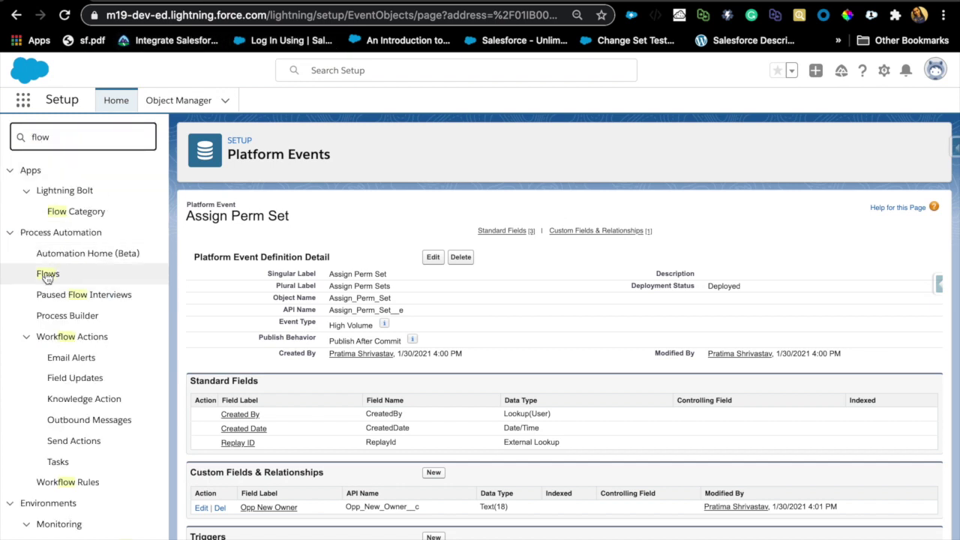
left_click(47, 275)
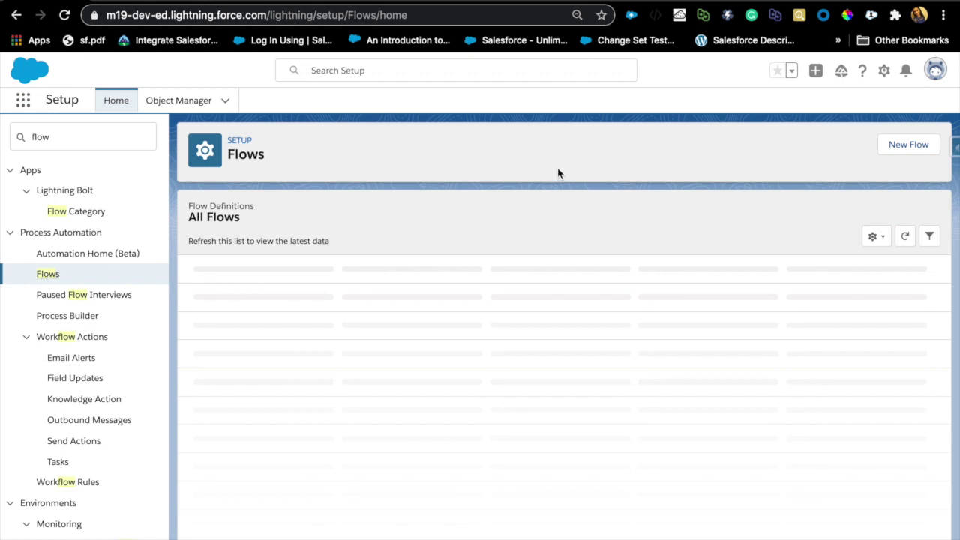
Step: Create a new Record-Triggered Flow with the Freeform layout
left_click(908, 145)
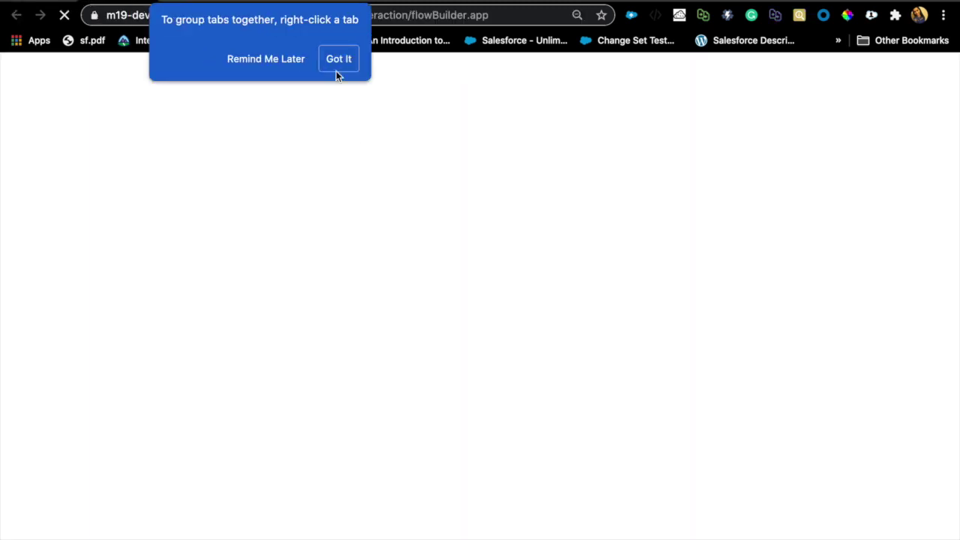
left_click(336, 66)
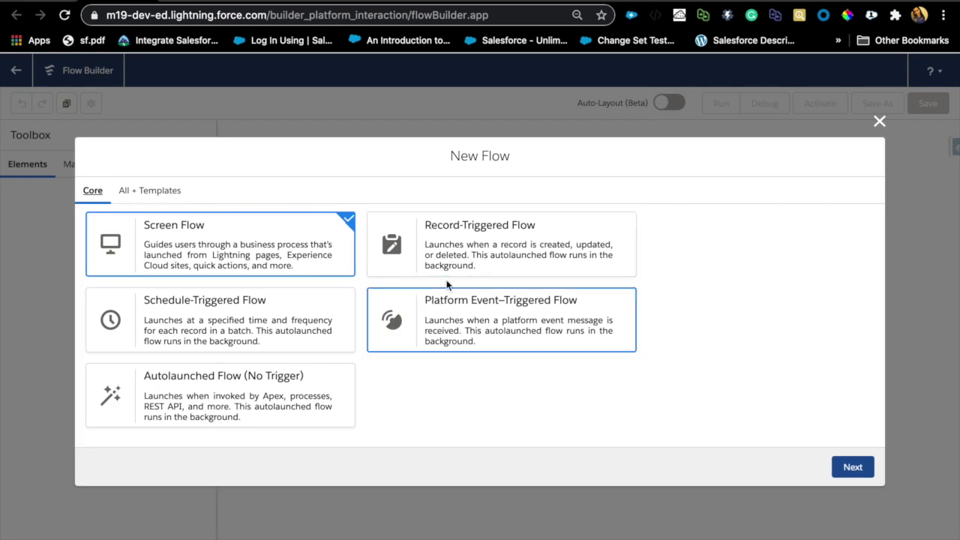
left_click(471, 242)
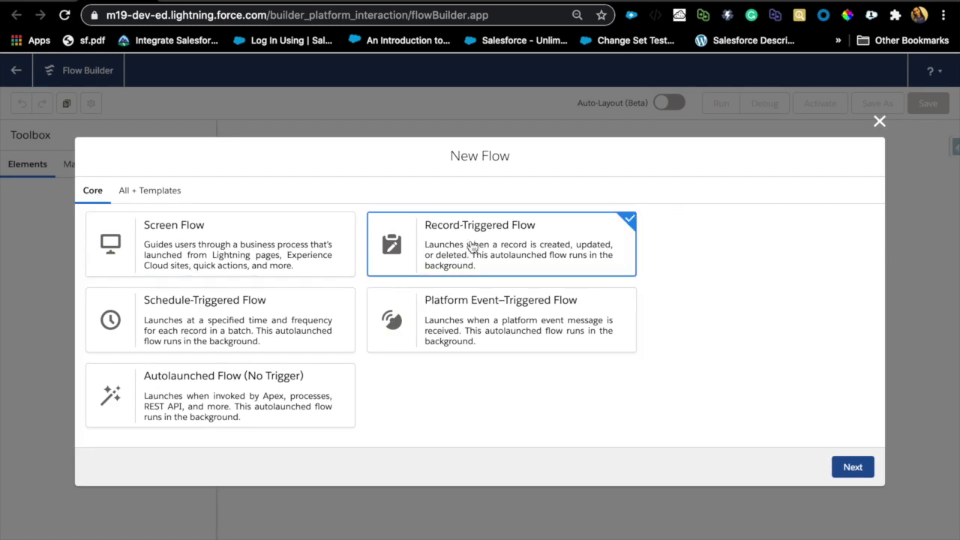
left_click(851, 468)
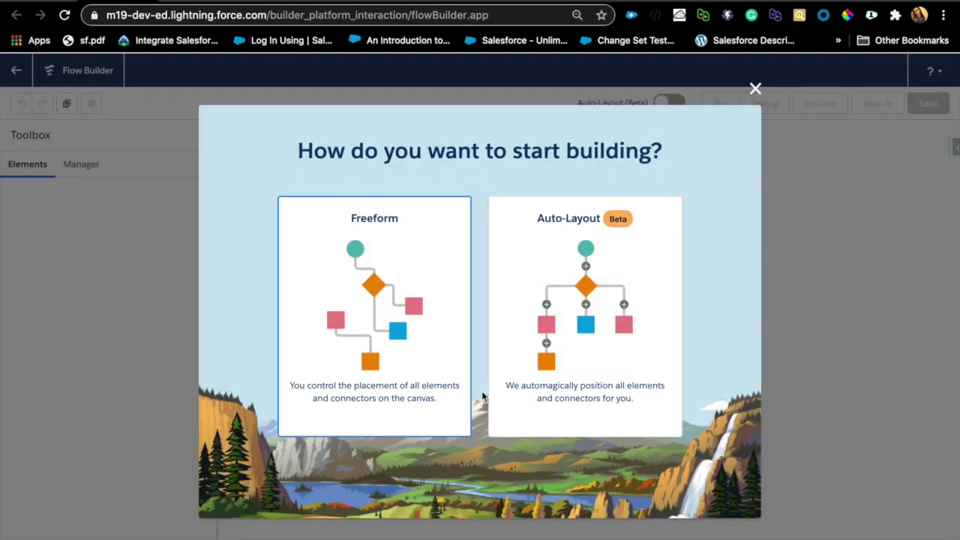
left_click(417, 372)
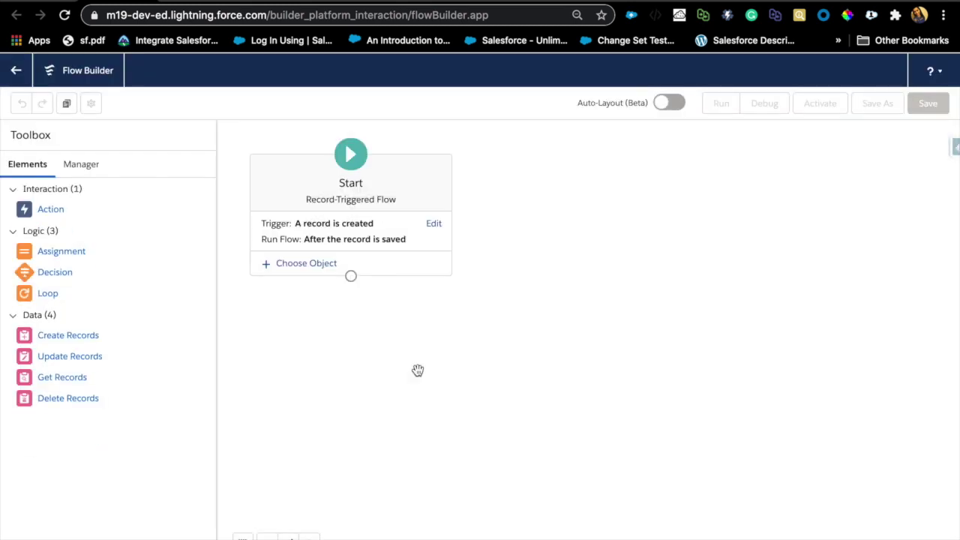
Step: Configure the flow trigger to launch when a record is created or updated
left_click(441, 224)
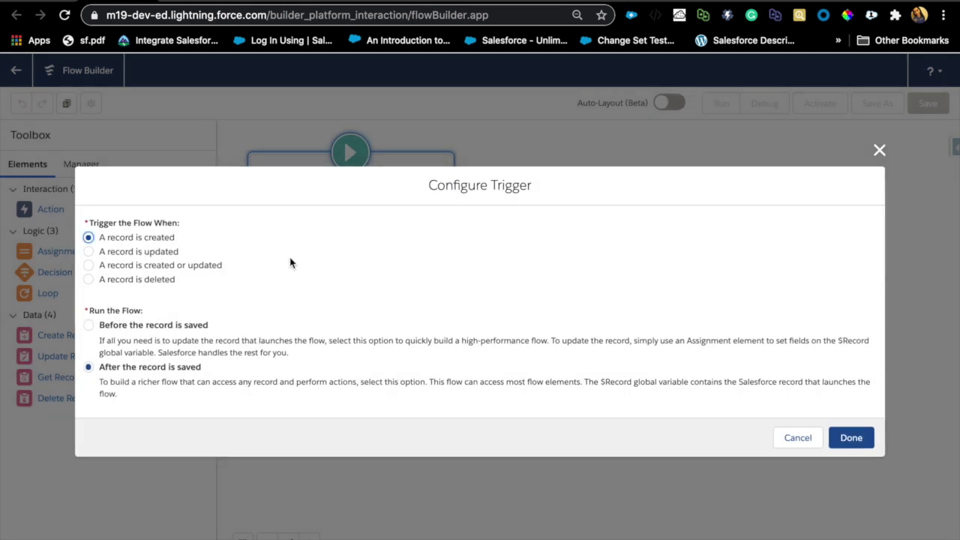
left_click(89, 252)
left_click(89, 265)
left_click(864, 437)
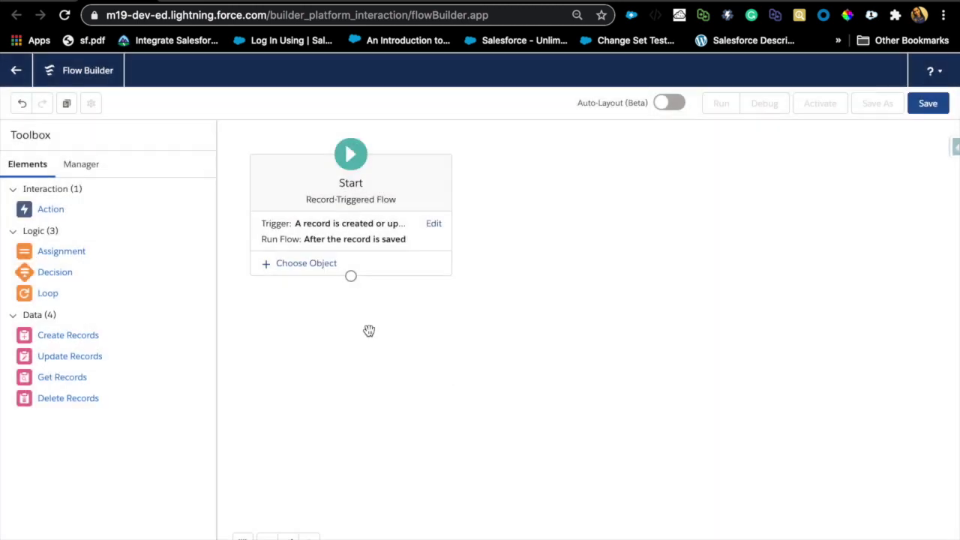
Step: Choose Opportunity as the object that triggers the flow, with no condition requirements
left_click(306, 262)
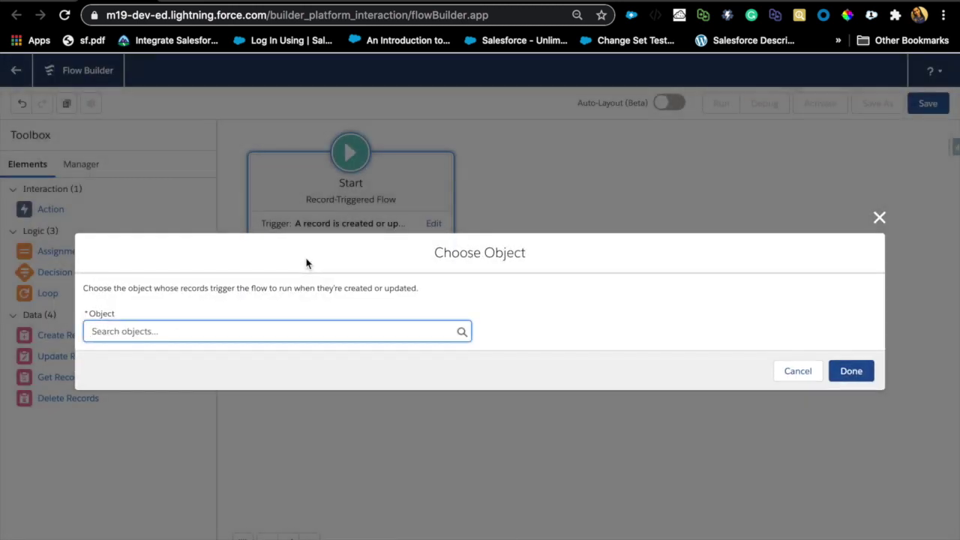
type("oppor")
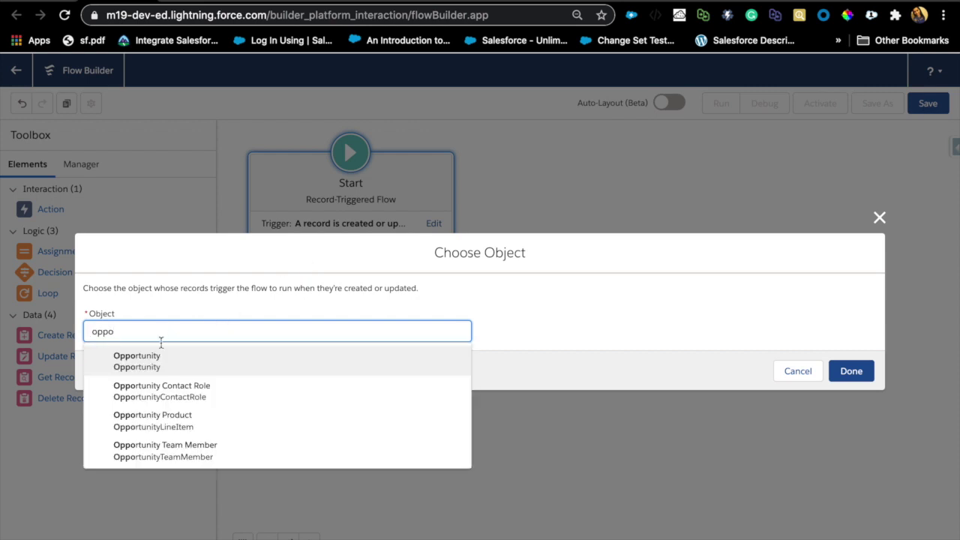
left_click(156, 357)
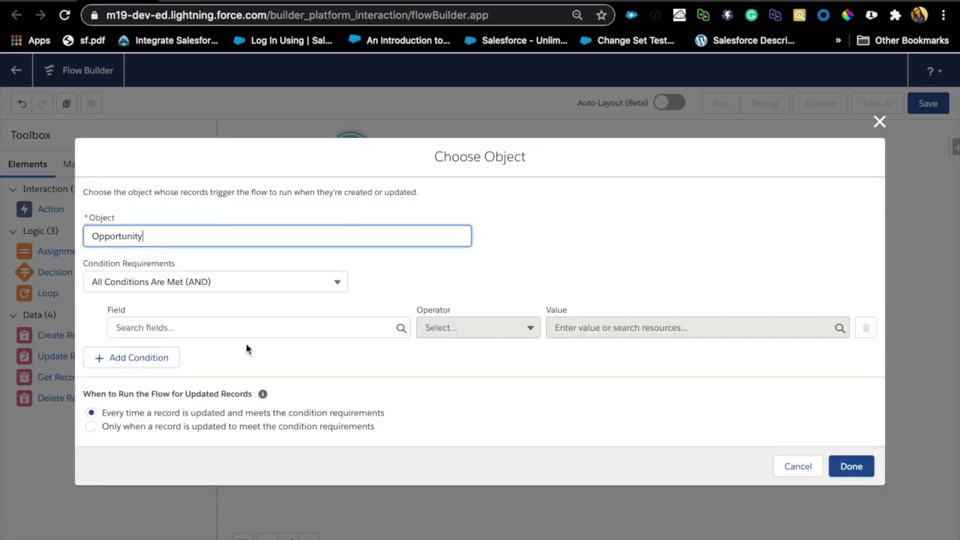
left_click(338, 283)
left_click(185, 308)
left_click(849, 397)
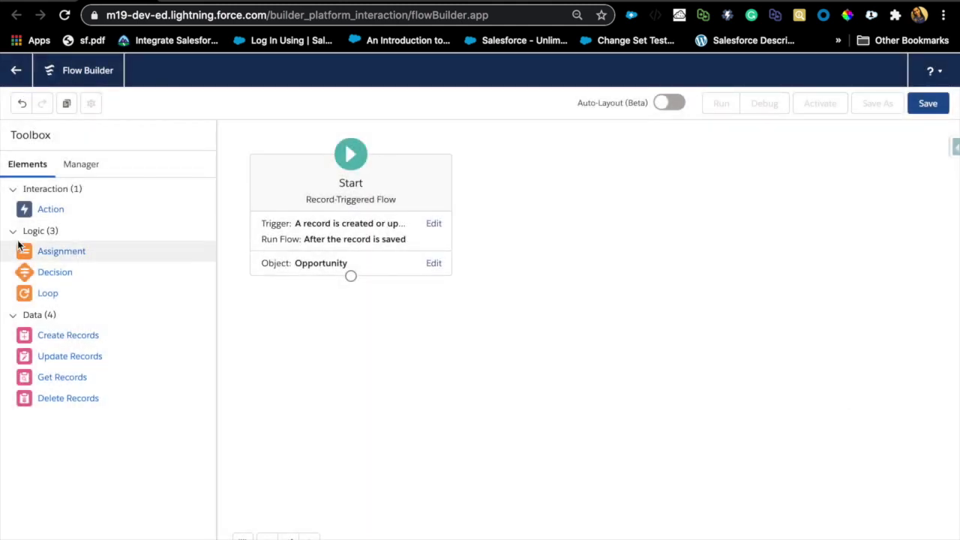
Step: Add a Decision element labelled "Check Opp Owner" beside Start, with an outcome labelled "Check Owner is Changed"
left_click_drag(39, 274, 559, 210)
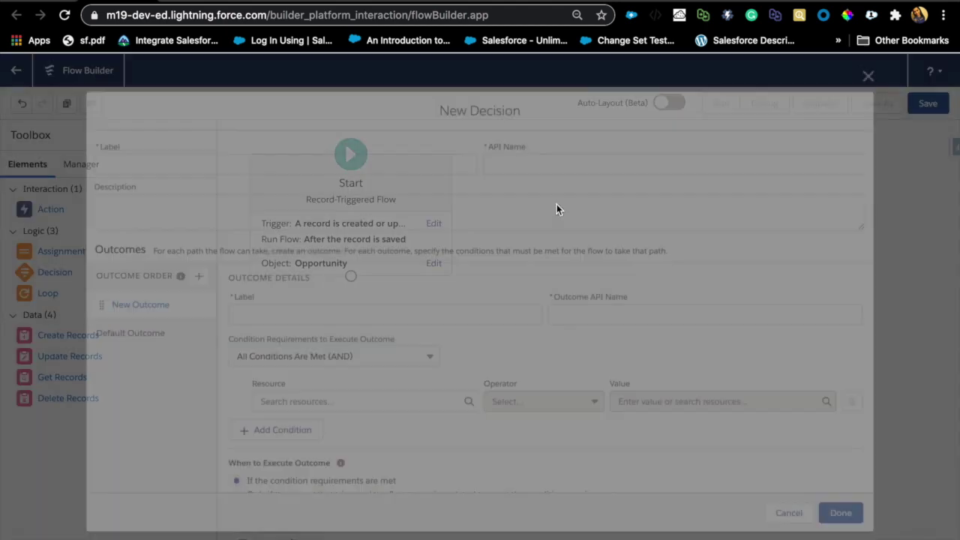
type("Check Opp Owner")
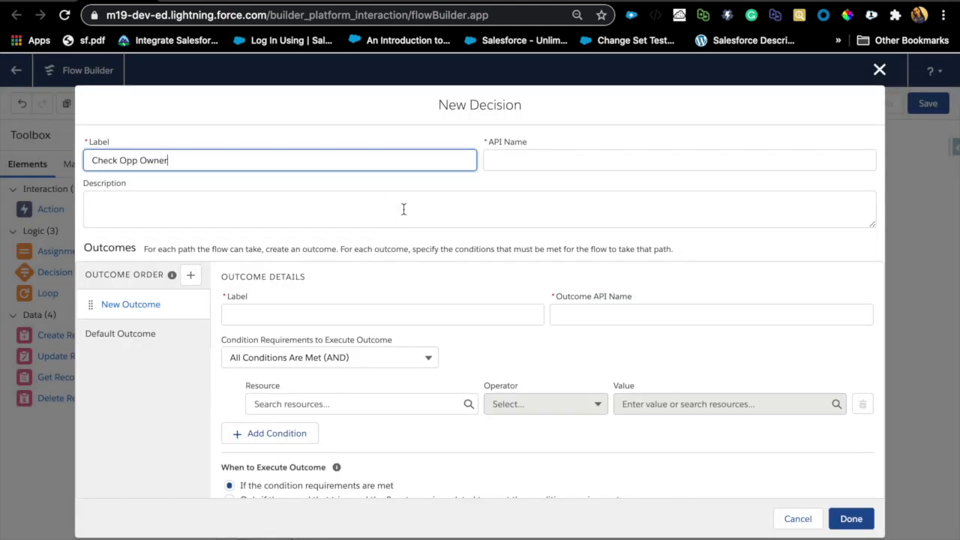
left_click(292, 314)
type("Check Owne")
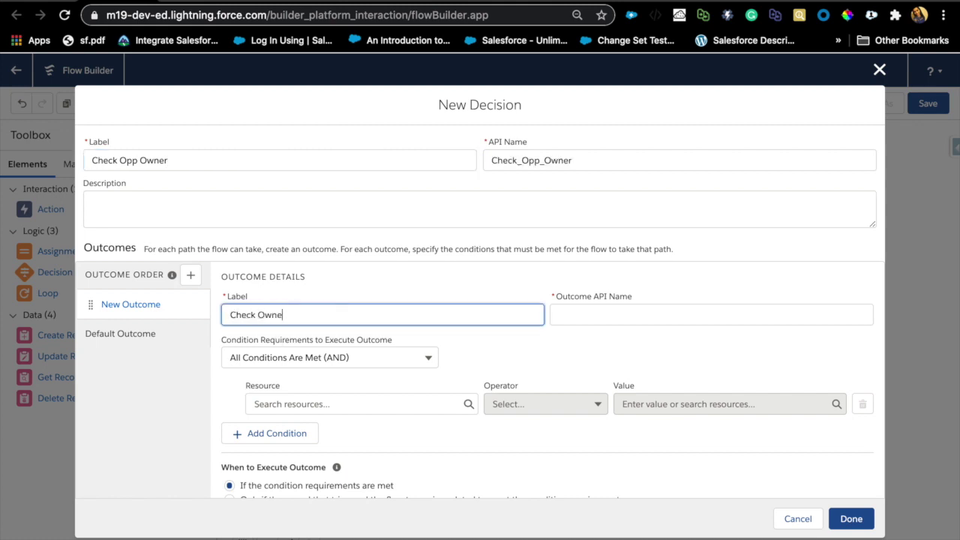
type("r is Changed")
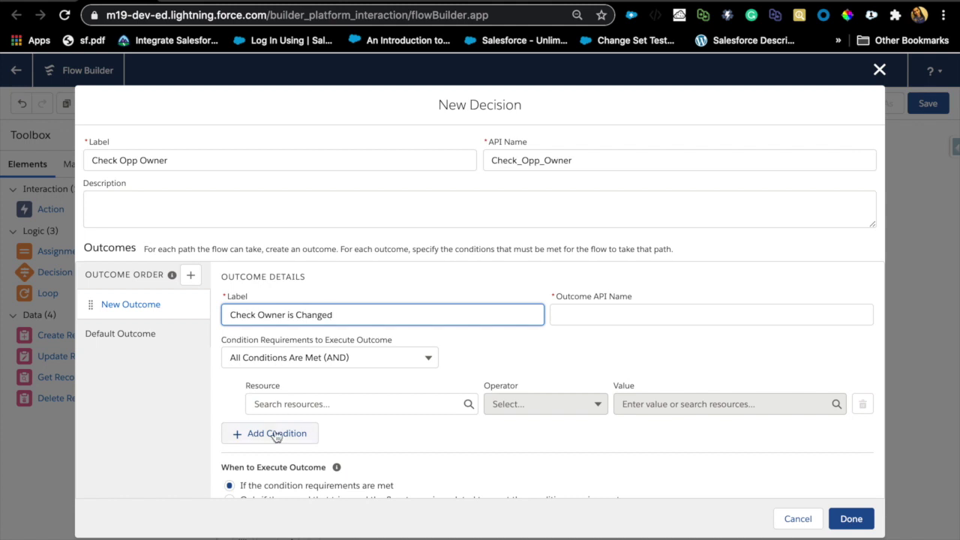
Step: Set the outcome condition's resource to $Record > Owner ID and its operator to Does Not Equal
left_click(293, 404)
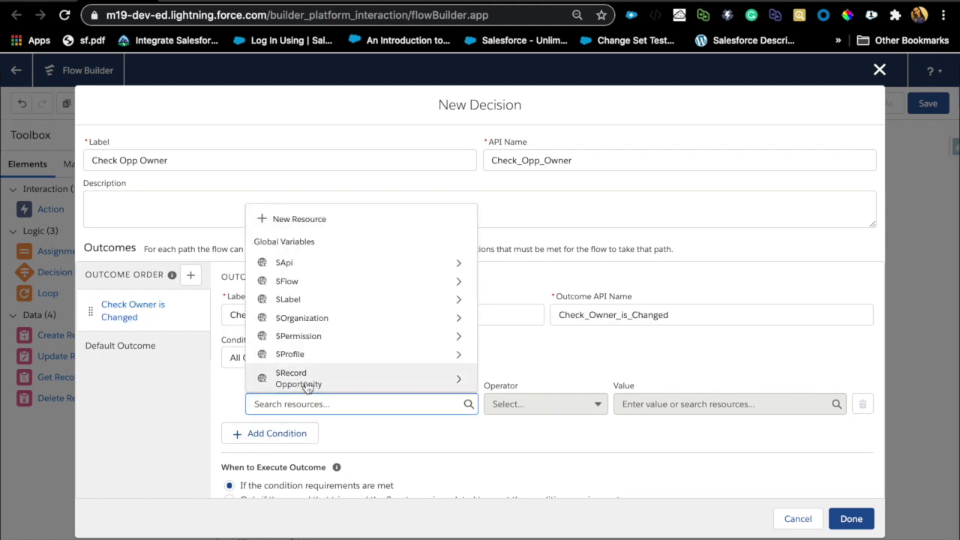
left_click(306, 381)
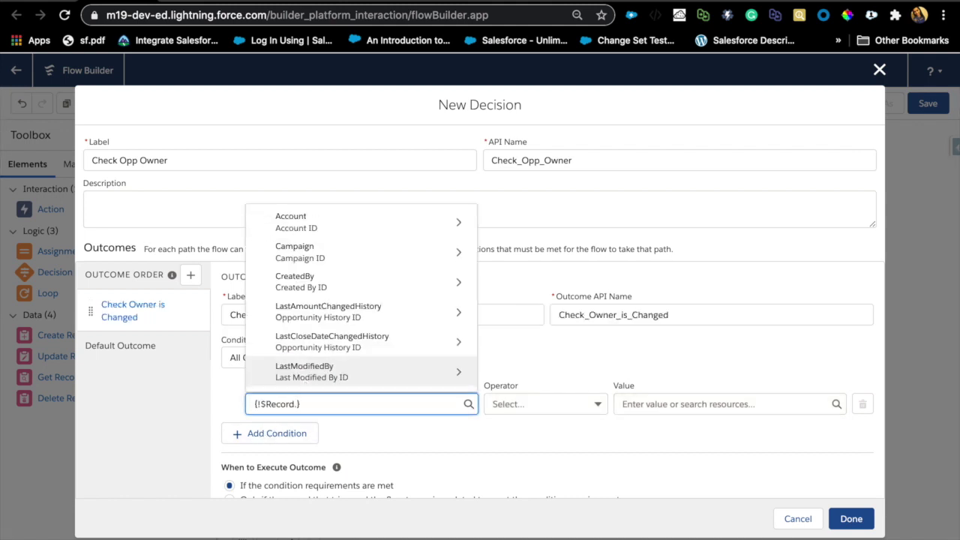
type("own")
left_click(310, 371)
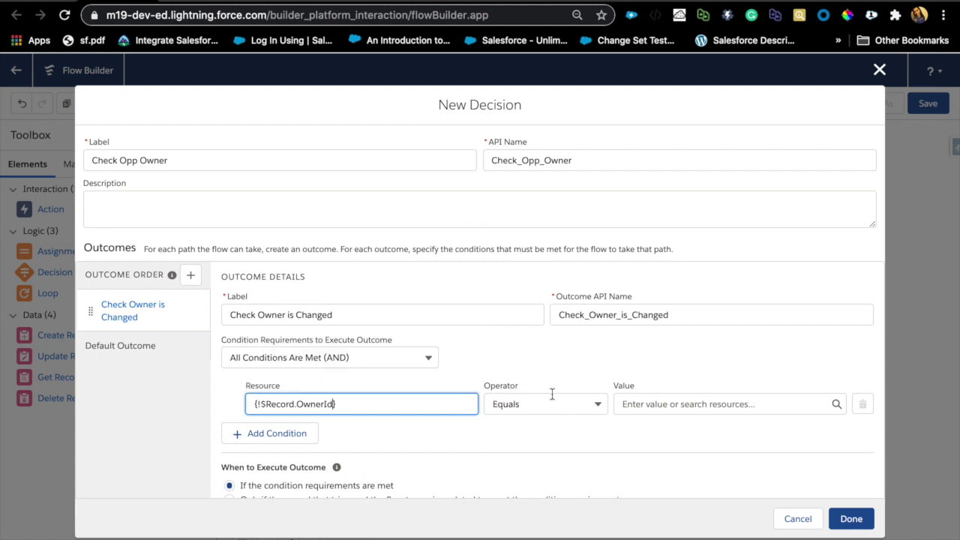
left_click(576, 398)
left_click(550, 261)
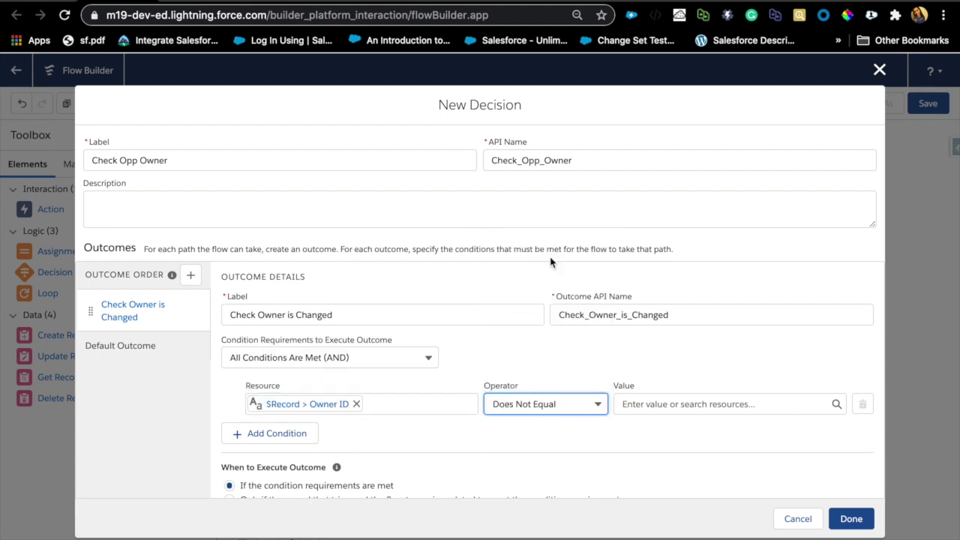
Step: Set the condition's value to $Record__Prior > Owner ID, then finish the decision and connect Start to it
left_click(662, 404)
type("record")
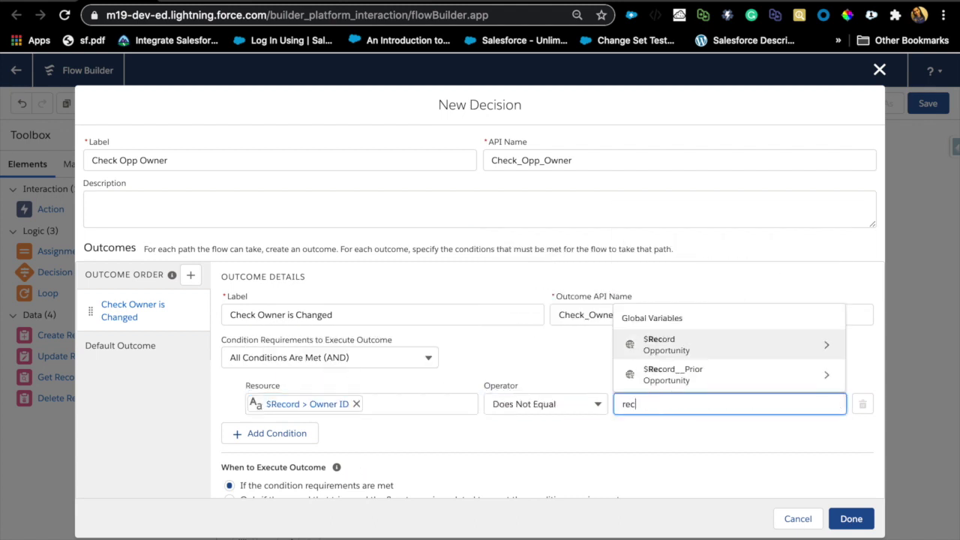
left_click(649, 381)
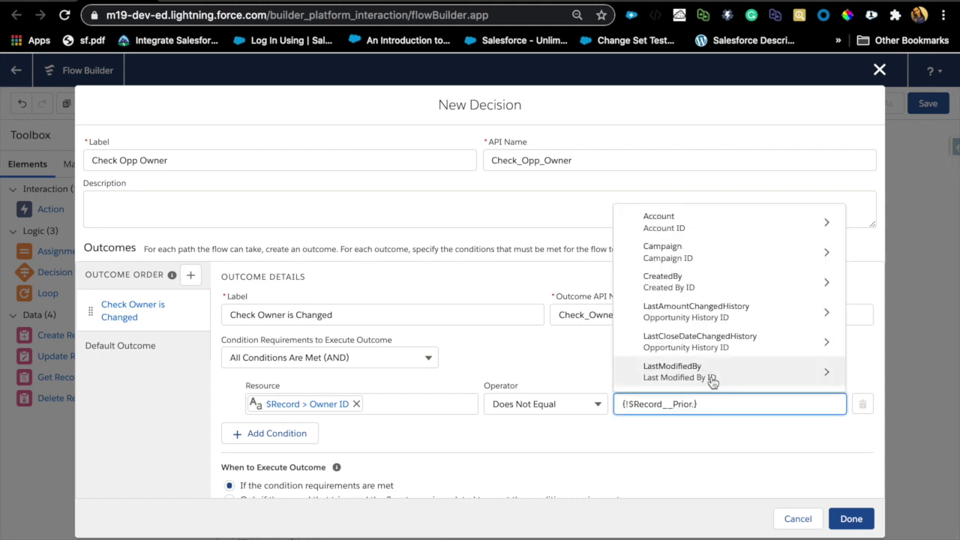
type("O")
type("wner")
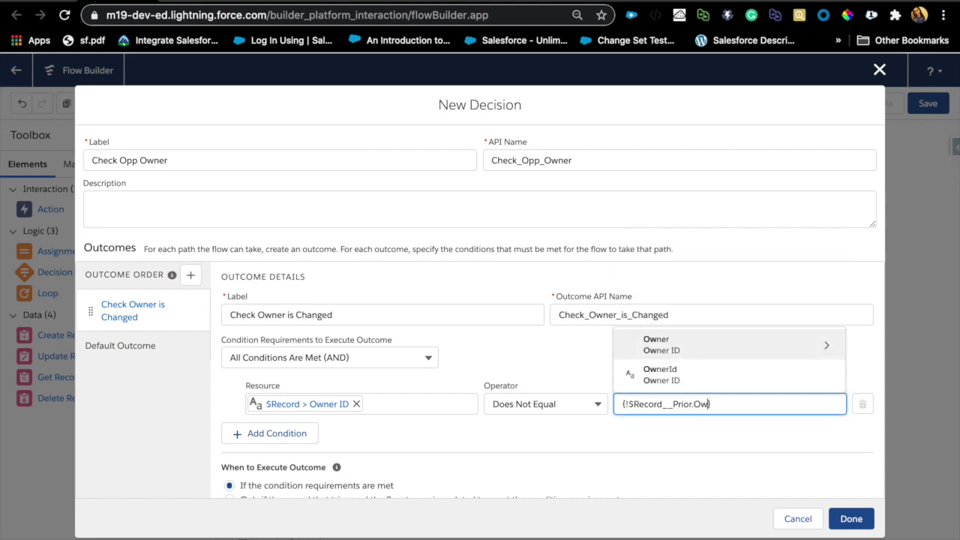
left_click(695, 368)
left_click(683, 426)
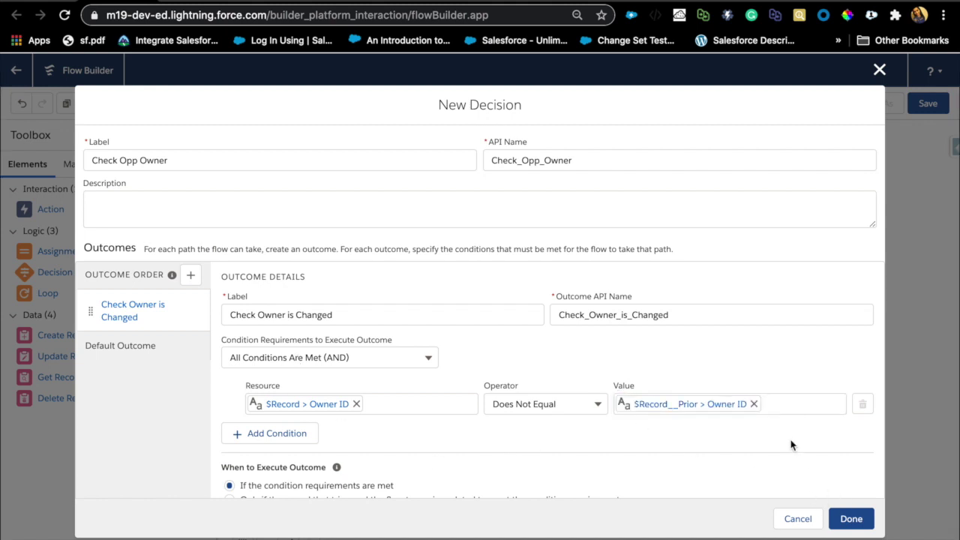
left_click(850, 517)
left_click_drag(351, 277, 589, 225)
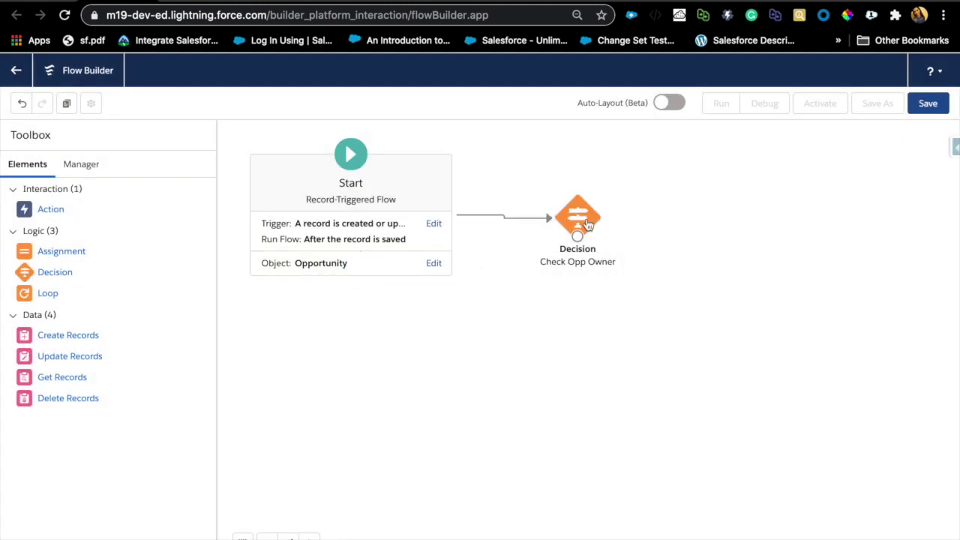
Step: Add a Create Records element beyond the decision, labelled "Create Plarform event - Perm Set"
left_click_drag(61, 335, 728, 223)
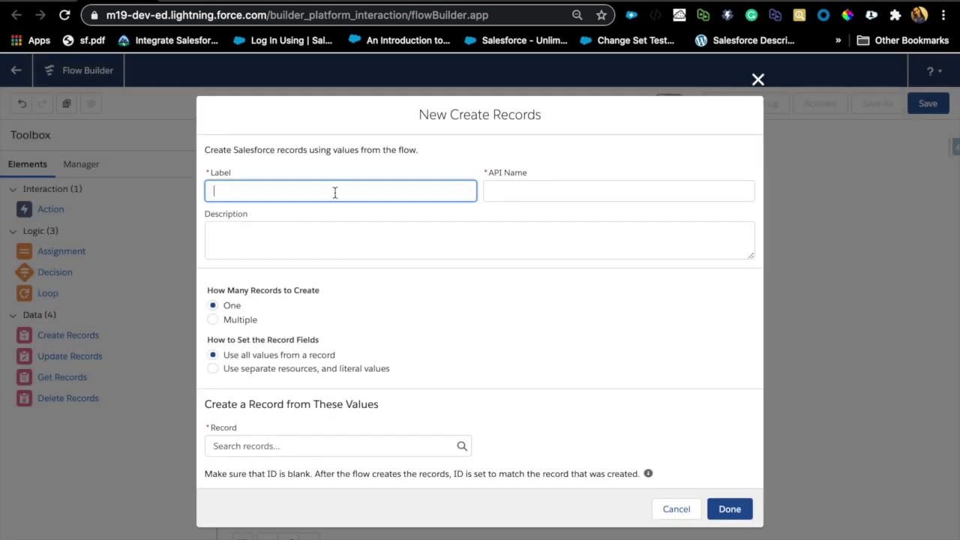
type("Create Plarform event - Perm Set")
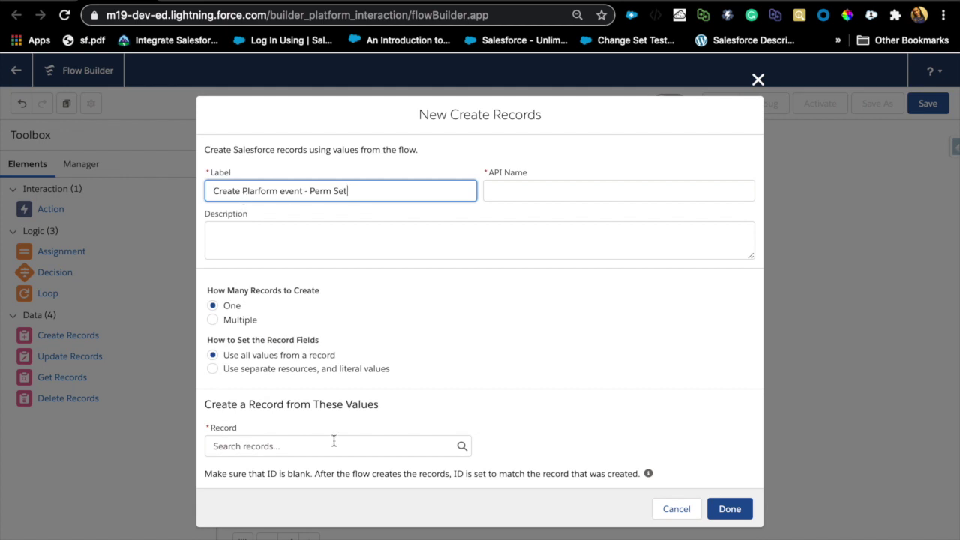
left_click(299, 450)
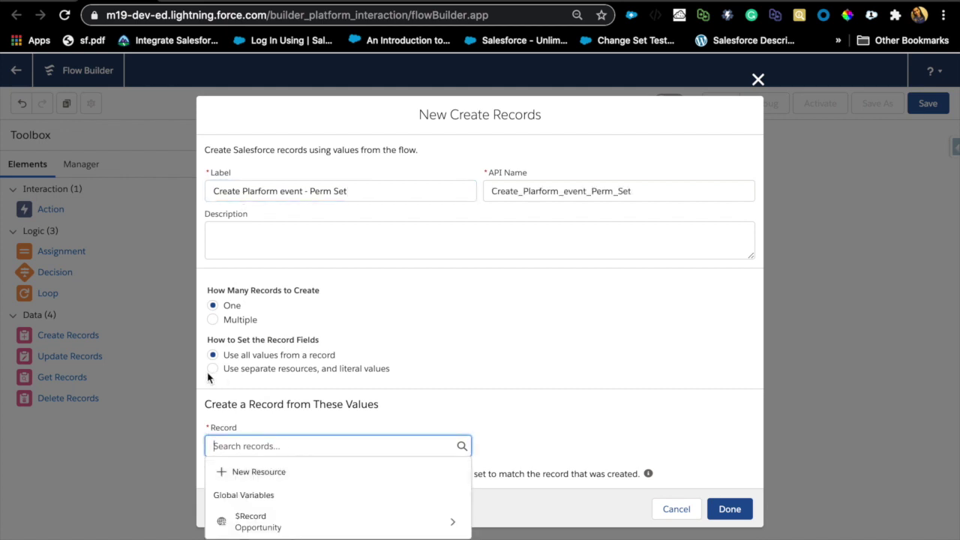
left_click(212, 378)
left_click(301, 442)
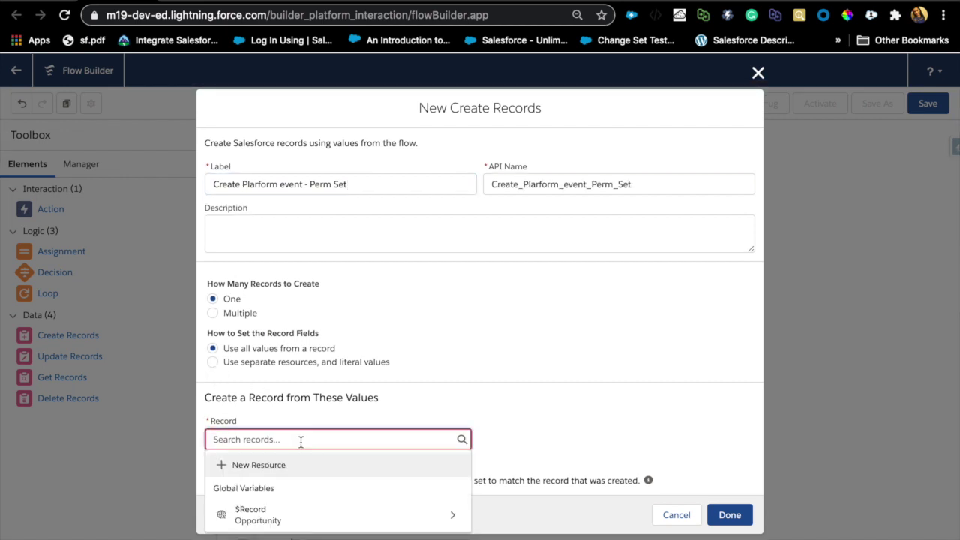
type("perm")
key("BackSpace")
key("BackSpace")
key("BackSpace")
key("BackSpace")
Step: Use separate resources and literal values for the record fields, with Assign Perm Set (Assign_Perm_Set__e) as the object to create
left_click(213, 362)
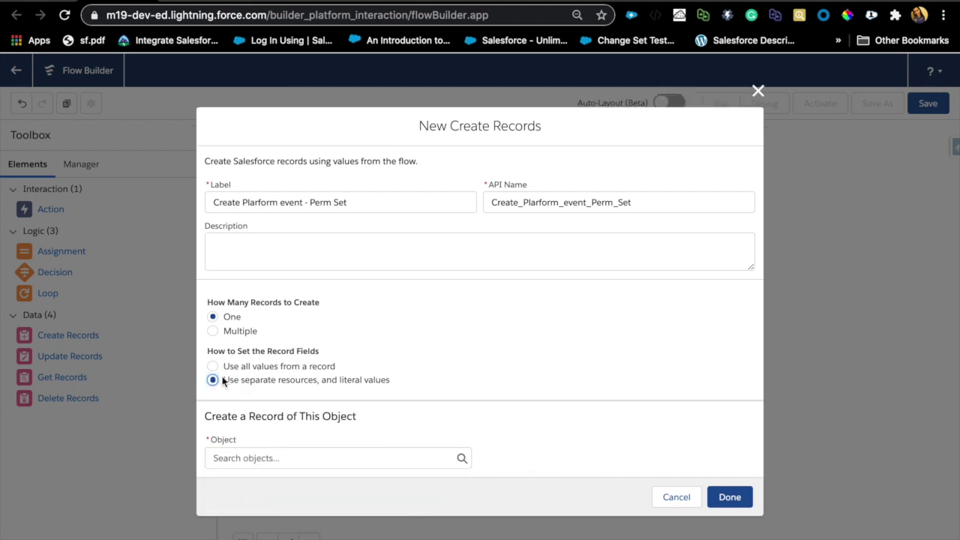
left_click(240, 457)
type("perm")
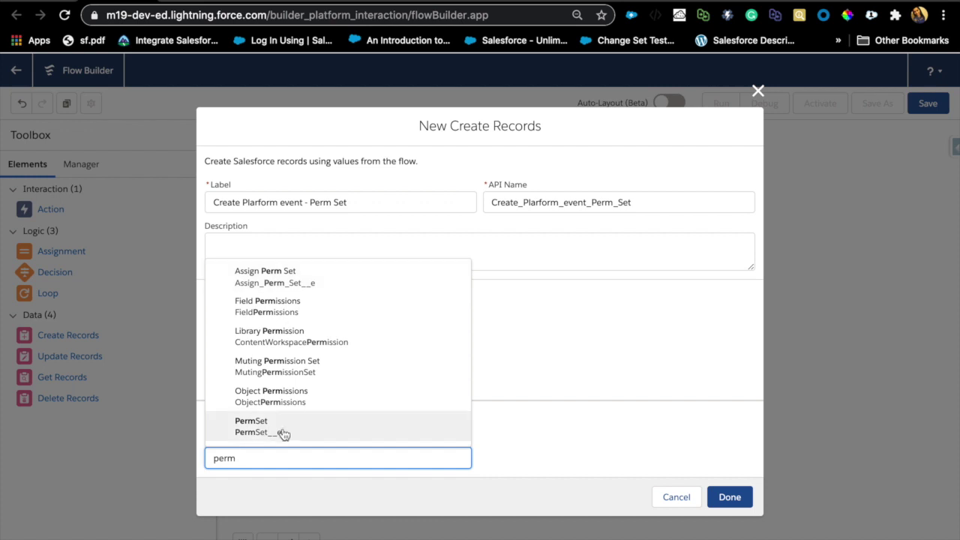
scroll(293, 404, "down", 1)
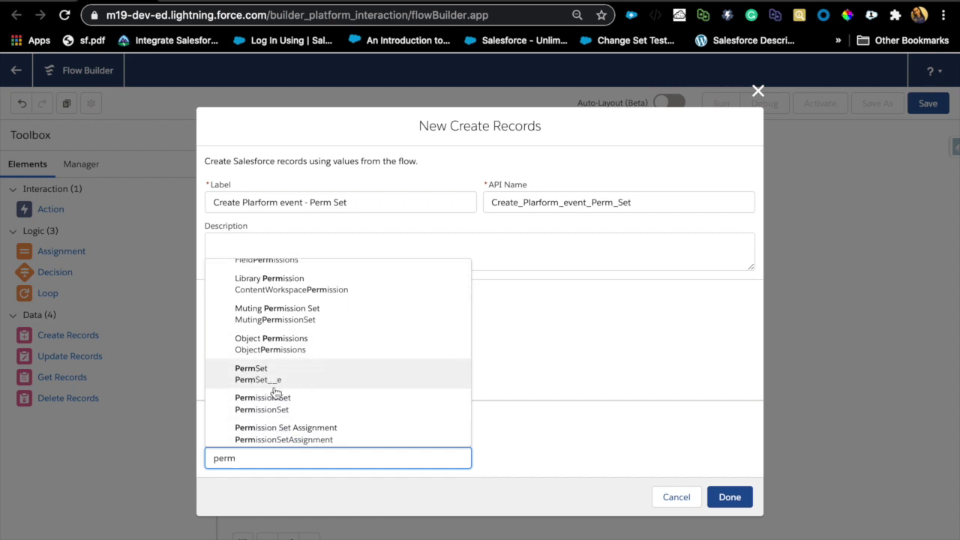
scroll(275, 390, "down", 2)
scroll(276, 392, "down", 3)
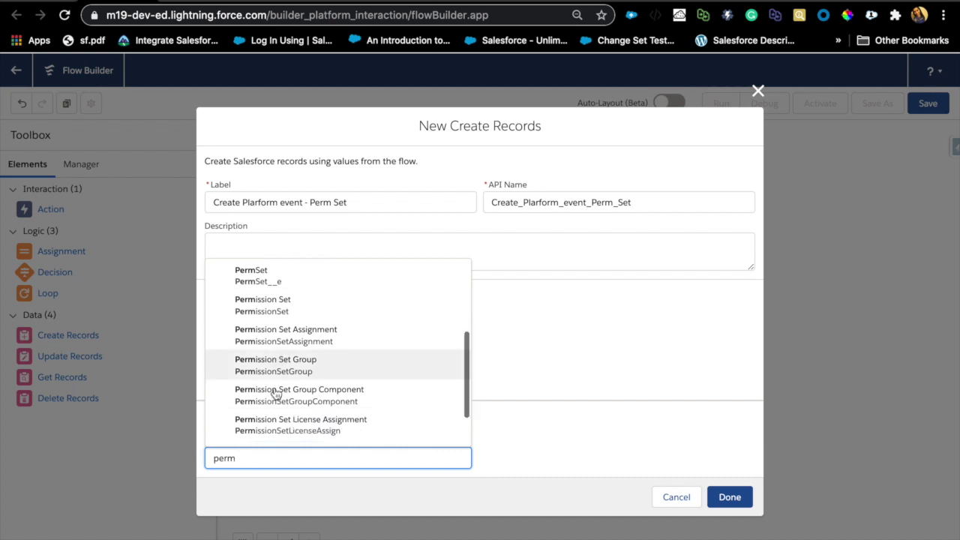
scroll(276, 395, "up", 3)
scroll(275, 394, "up", 3)
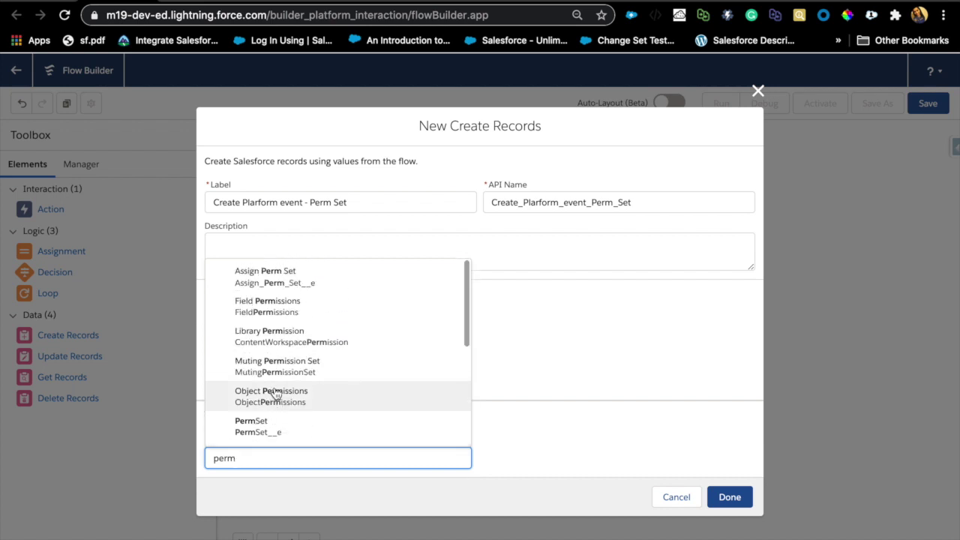
left_click(275, 283)
Step: Pick Opp_New_Owner__c as the field to fill on the Assign Perm Set record
scroll(297, 427, "down", 2)
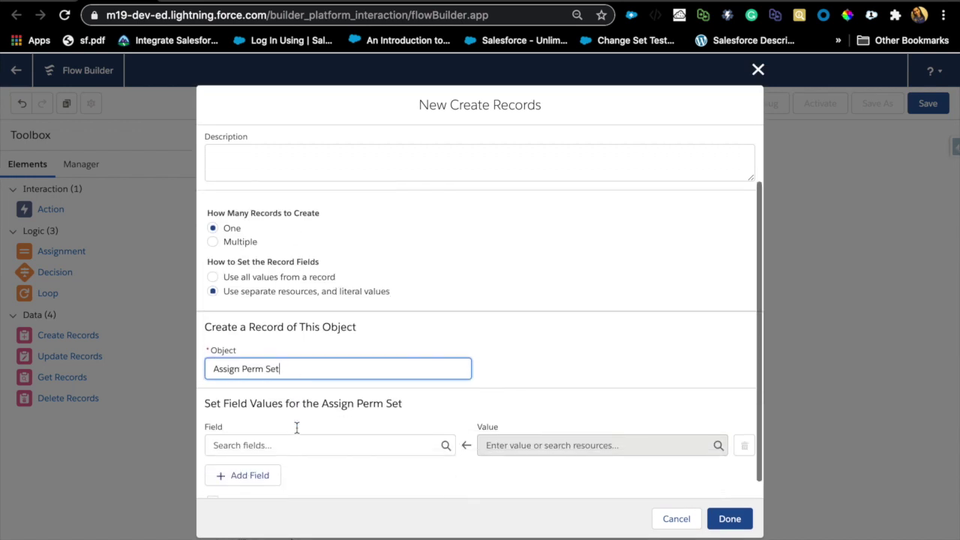
left_click(295, 446)
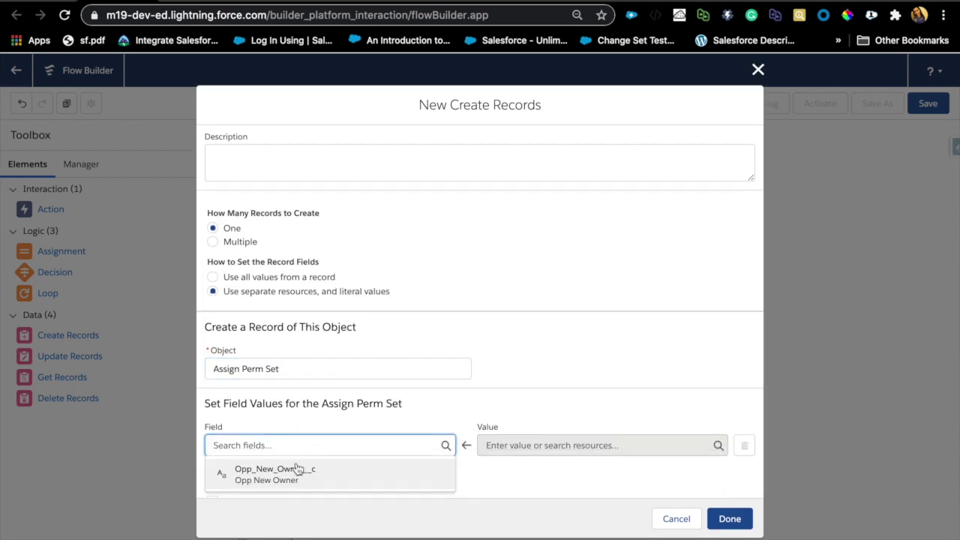
left_click(299, 474)
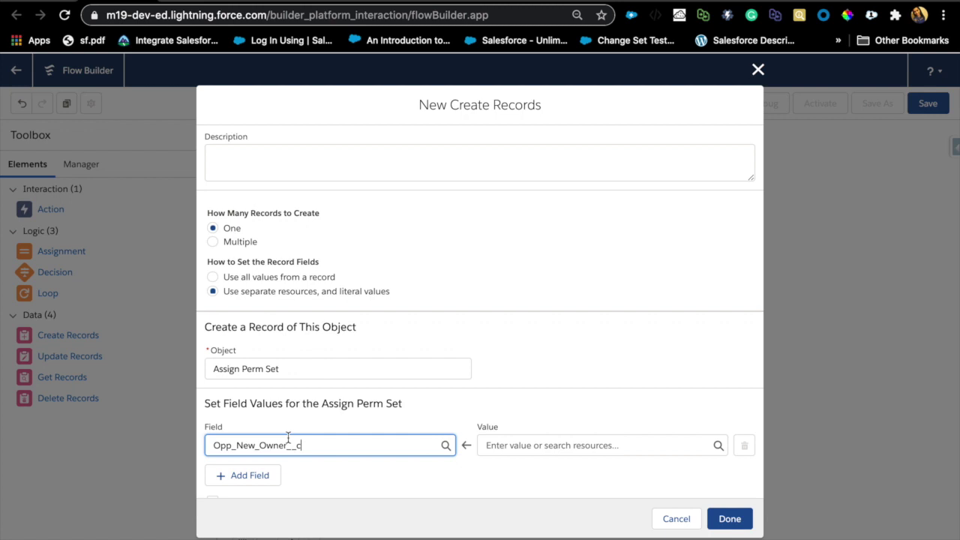
Step: Set the Opp_New_Owner__c value to $Record > Owner ID and finish the Create Records element
left_click(500, 445)
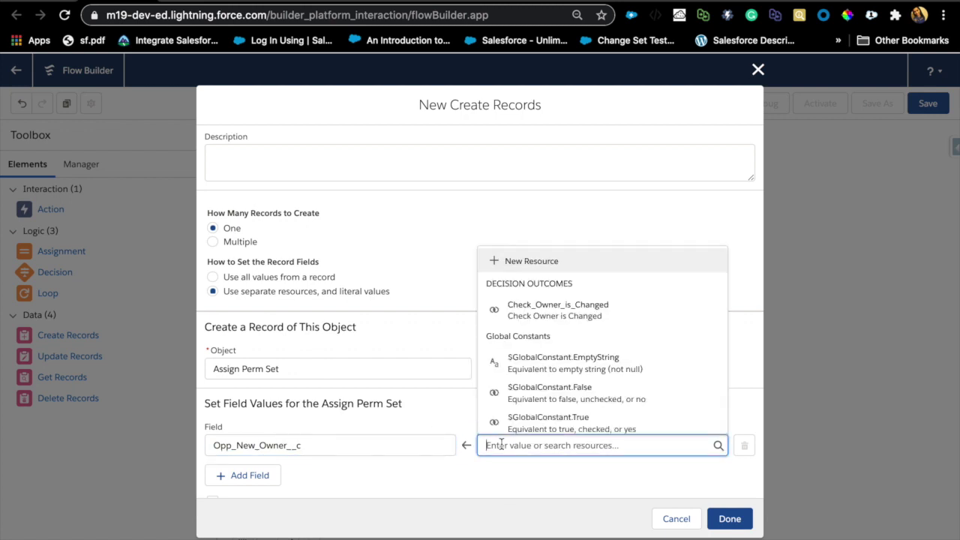
type("opp")
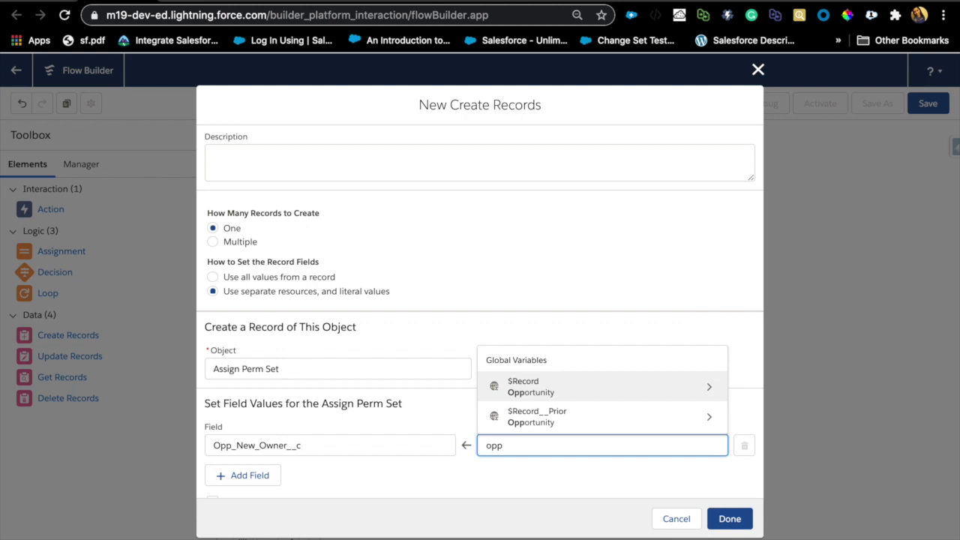
triple_click(548, 446)
key("BackSpace")
type("record")
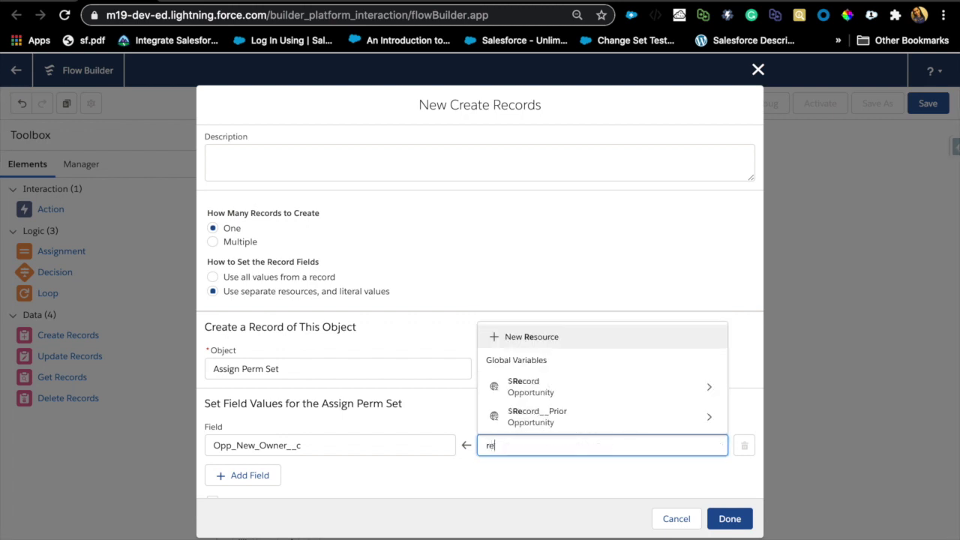
left_click(572, 388)
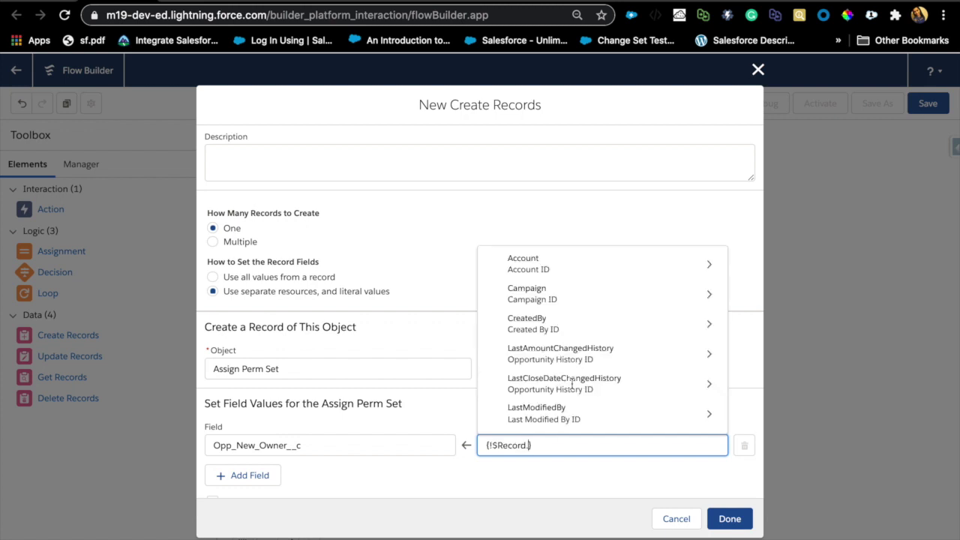
type("own")
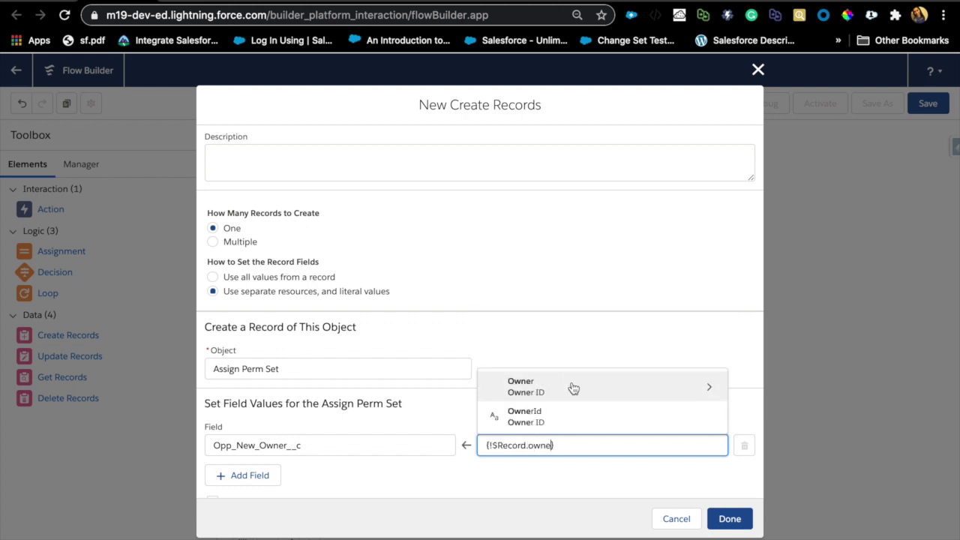
type("e")
left_click(561, 415)
left_click(614, 360)
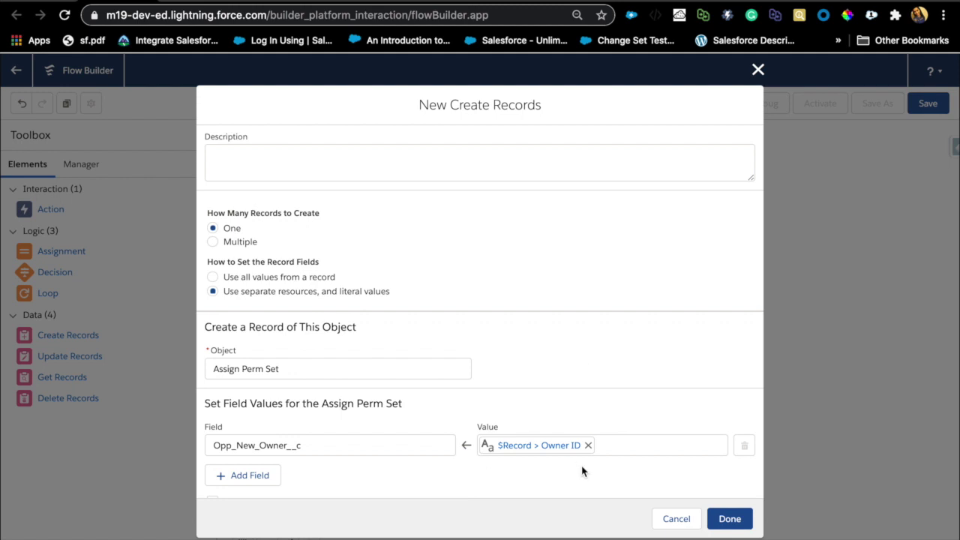
left_click(729, 518)
Step: Connect the decision to the Create Records element through the "Check Owner is Changed" outcome, then move that element farther from the decision
left_click_drag(579, 237, 738, 240)
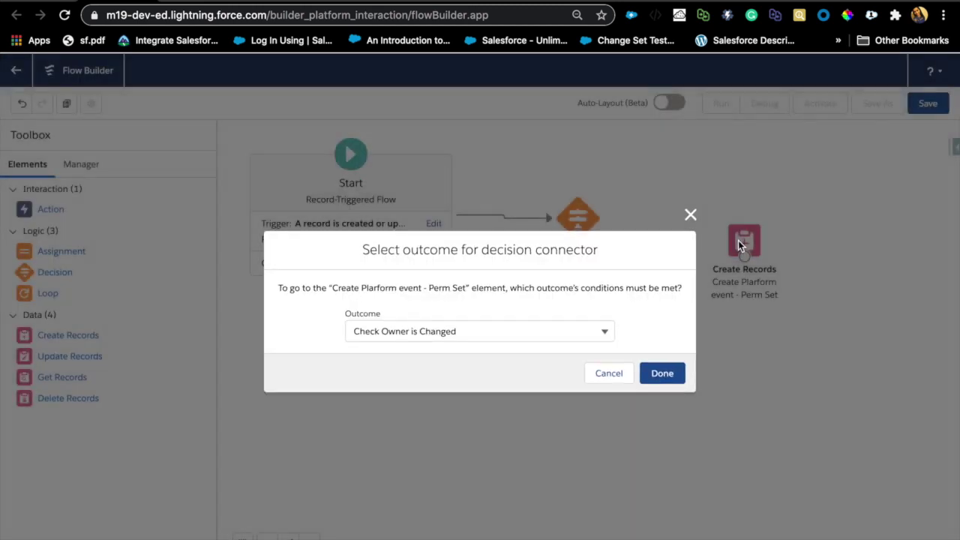
left_click(650, 372)
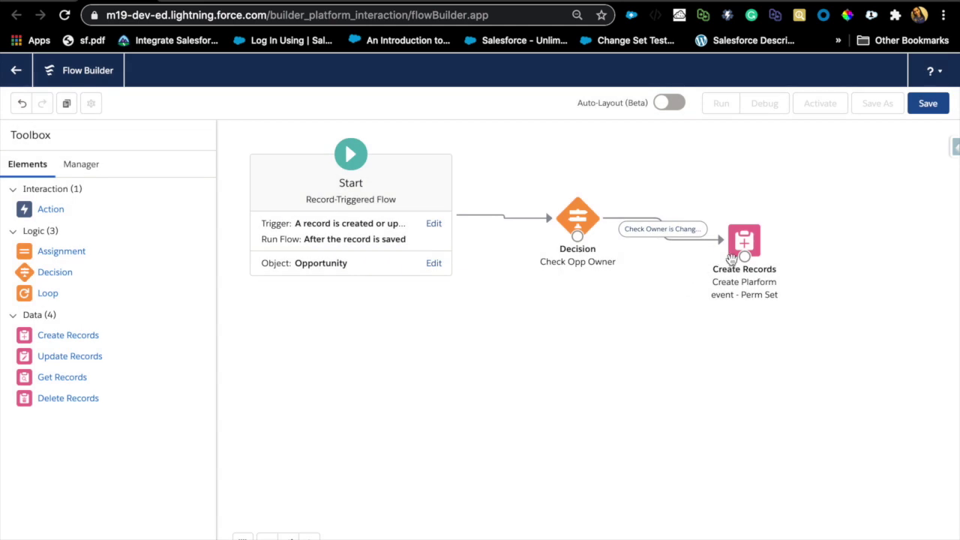
left_click_drag(727, 260, 811, 257)
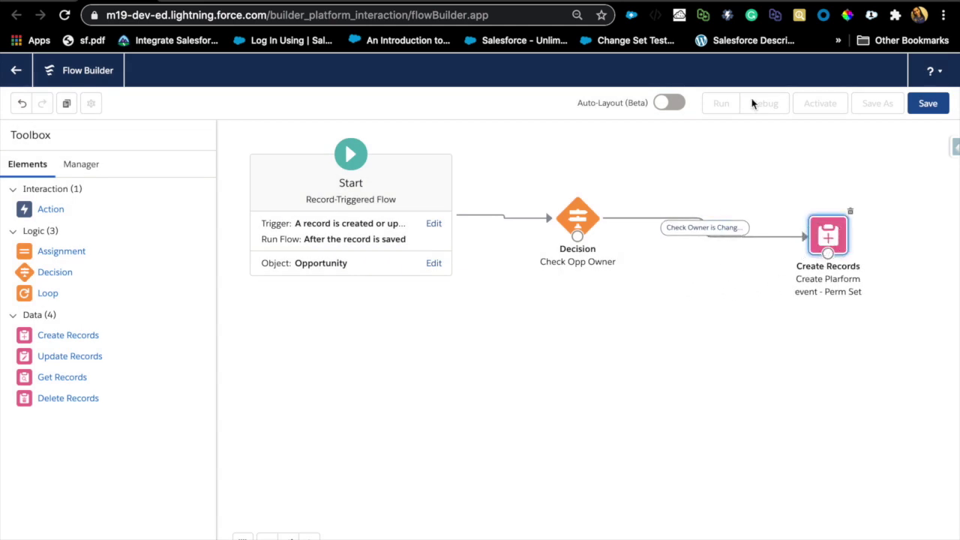
Step: In the Lucidchart diagram, label the arrow from the opportunity box to Platform Event "Publish"
left_click(839, 3)
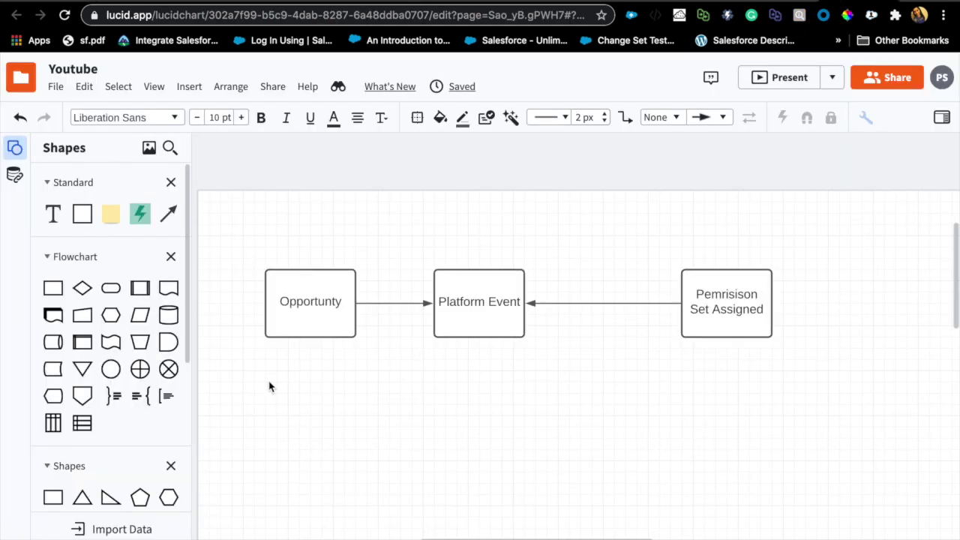
left_click(386, 304)
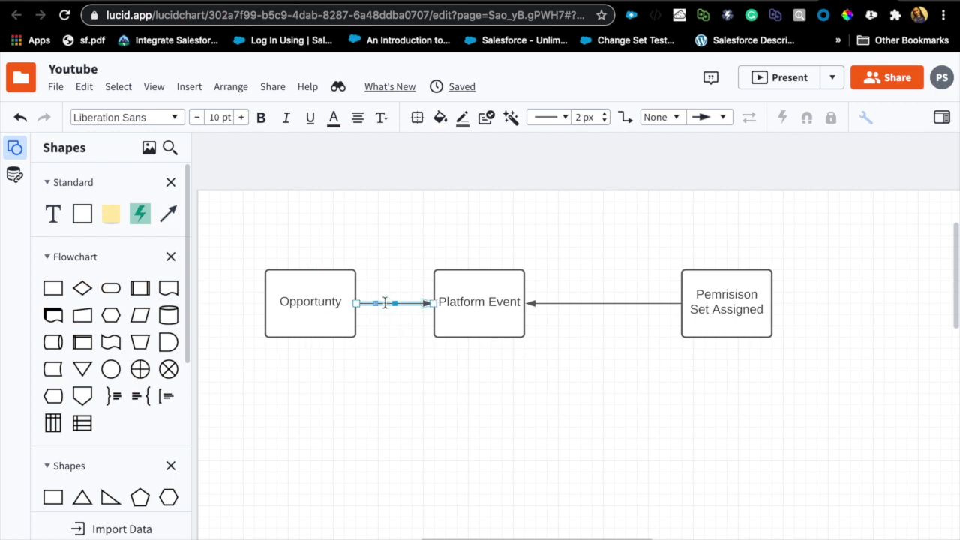
double_click(387, 304)
type("Publish")
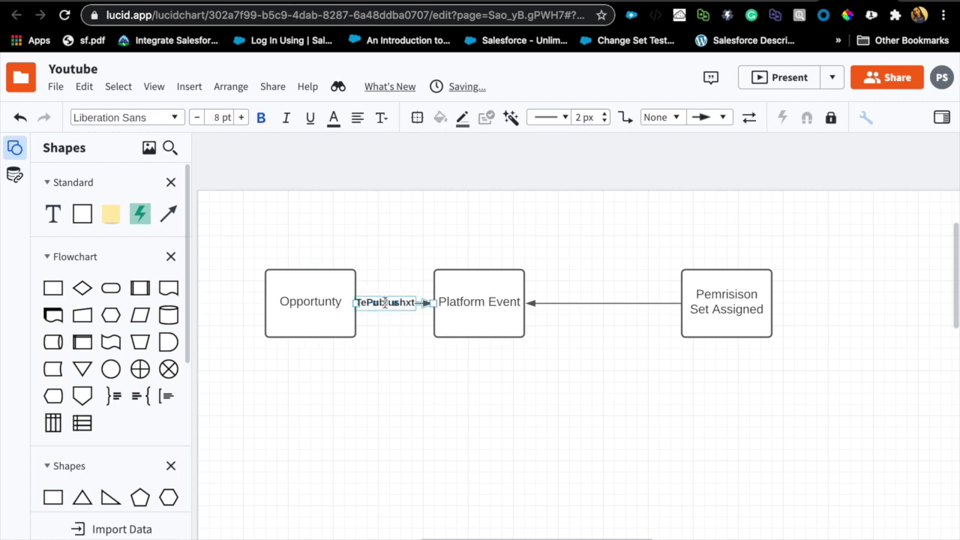
key("ctrl+a")
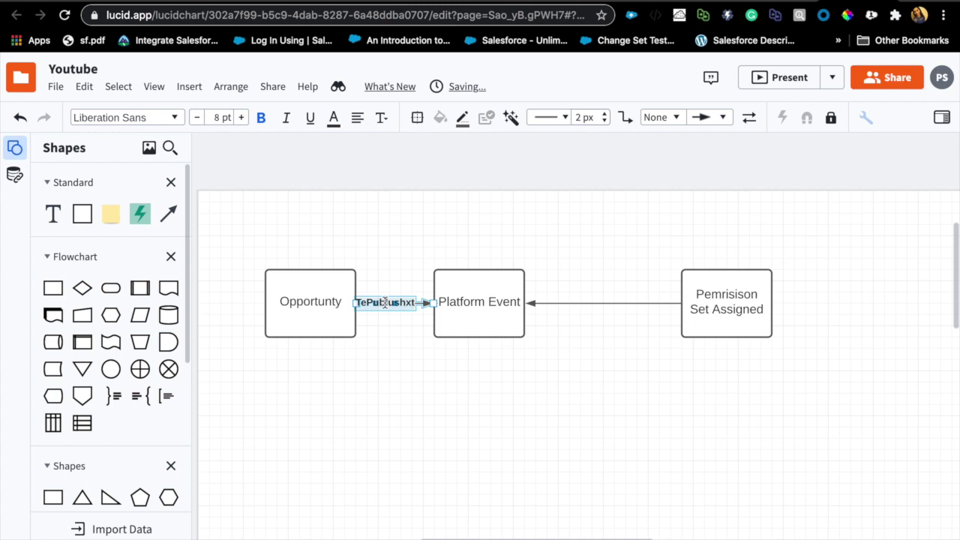
type("Publish")
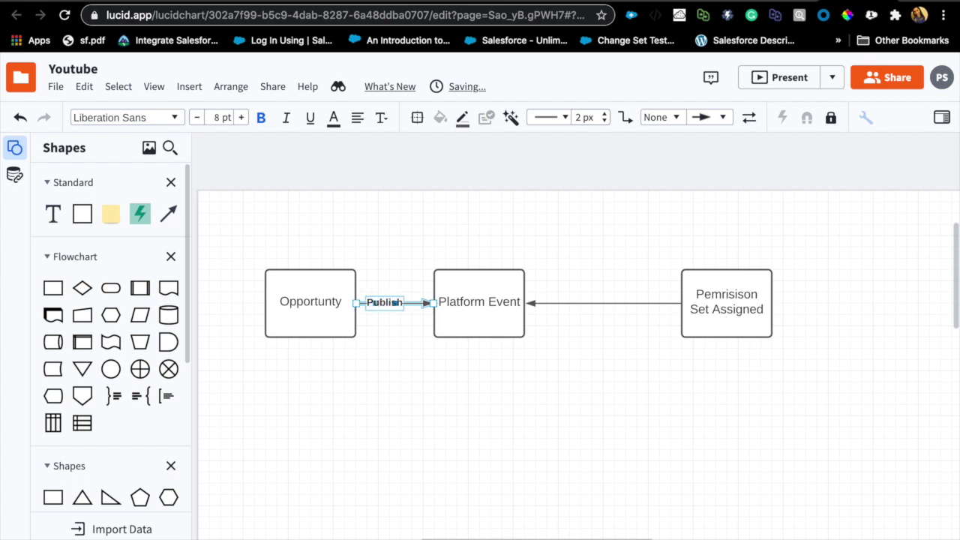
left_click(412, 370)
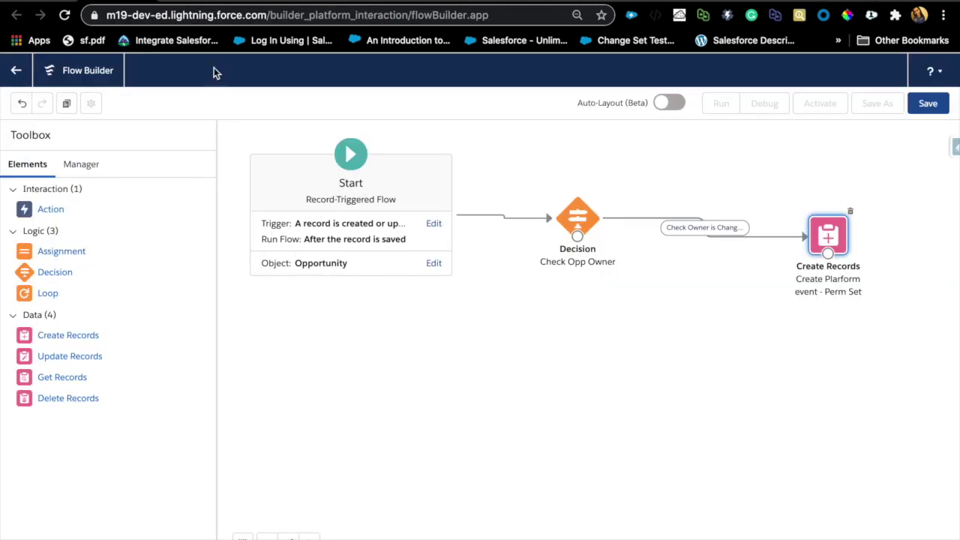
Step: Back in Flow Builder, save the flow as "Opportunity After Update - Platform Event" and activate it
left_click(927, 105)
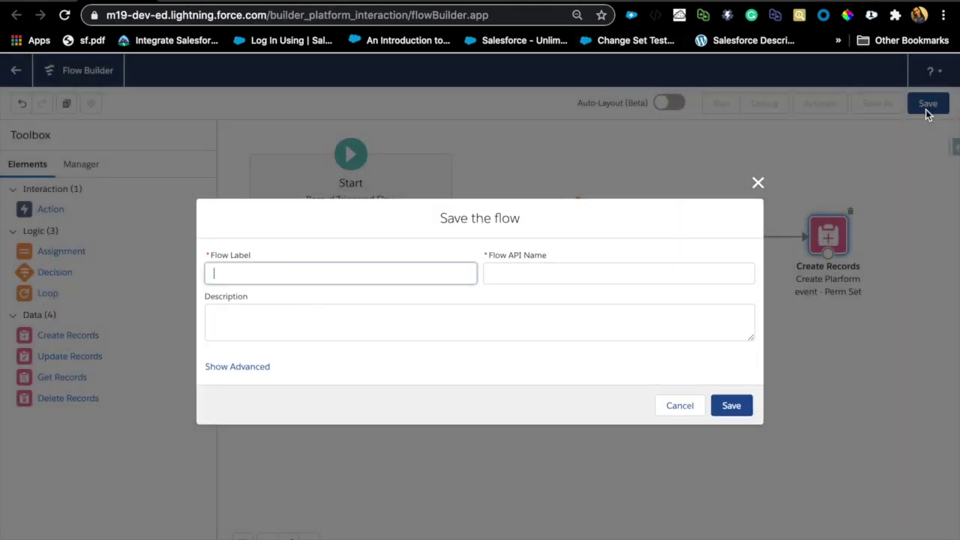
type("Opportunity After Update - Platform Event")
left_click(731, 405)
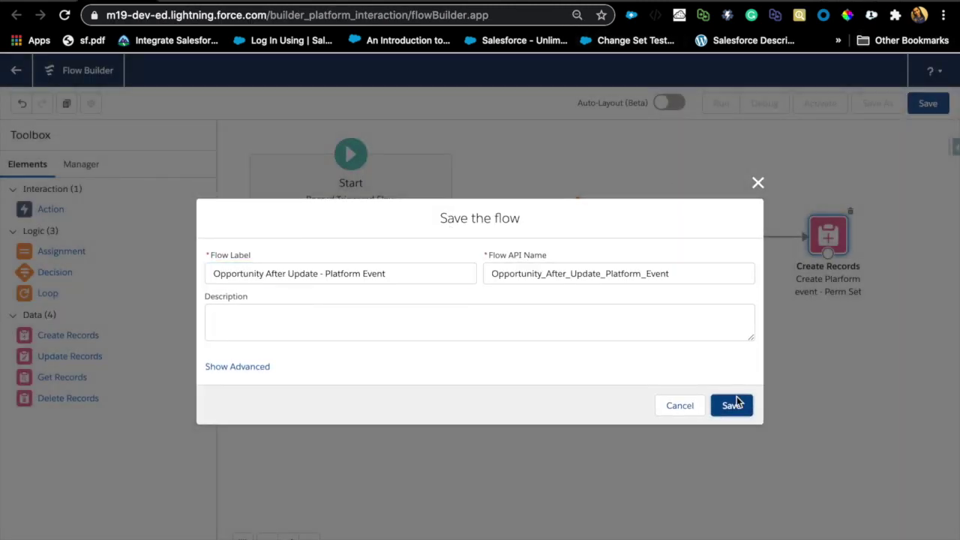
left_click(824, 107)
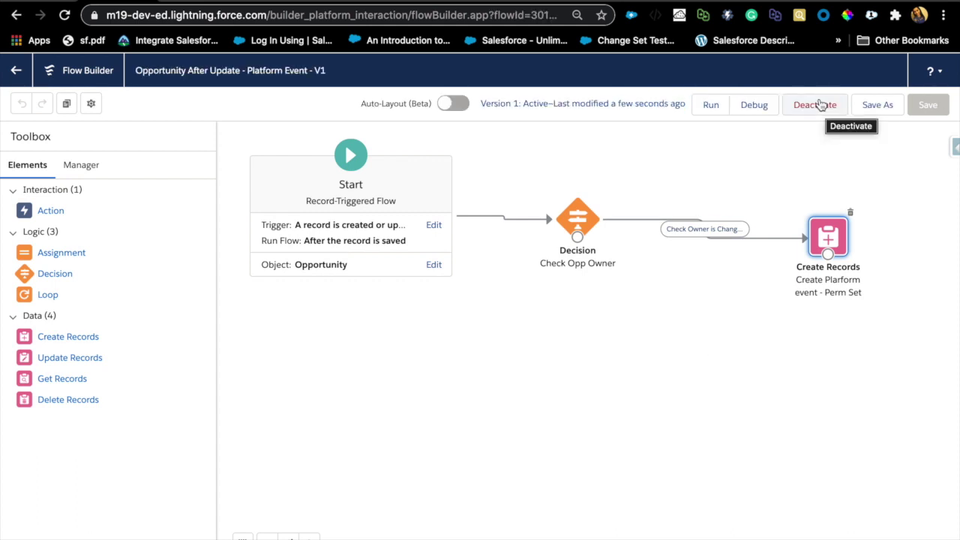
Step: In the Lucidchart diagram, retype the first word of the "Set Assigned" box as "Permisison"
key("ctrl+Tab")
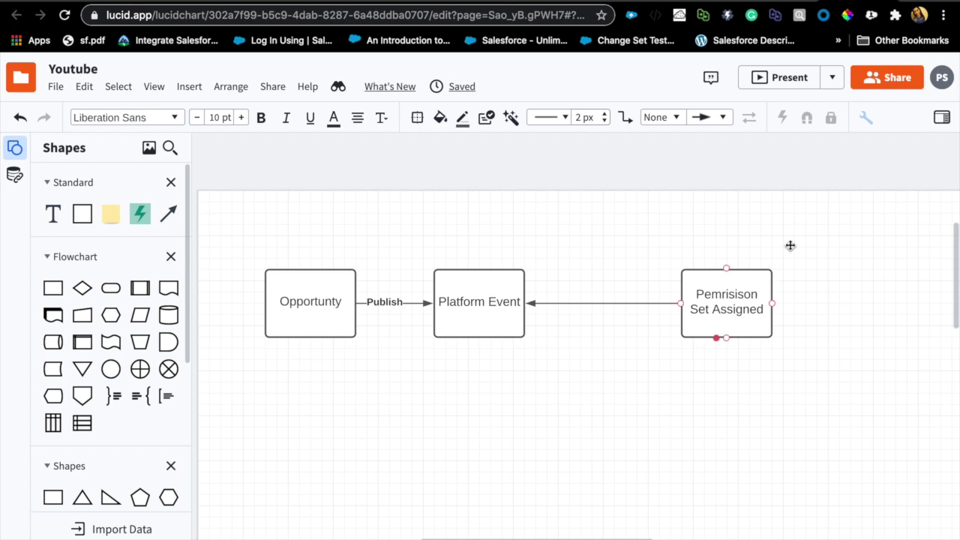
left_click(734, 295)
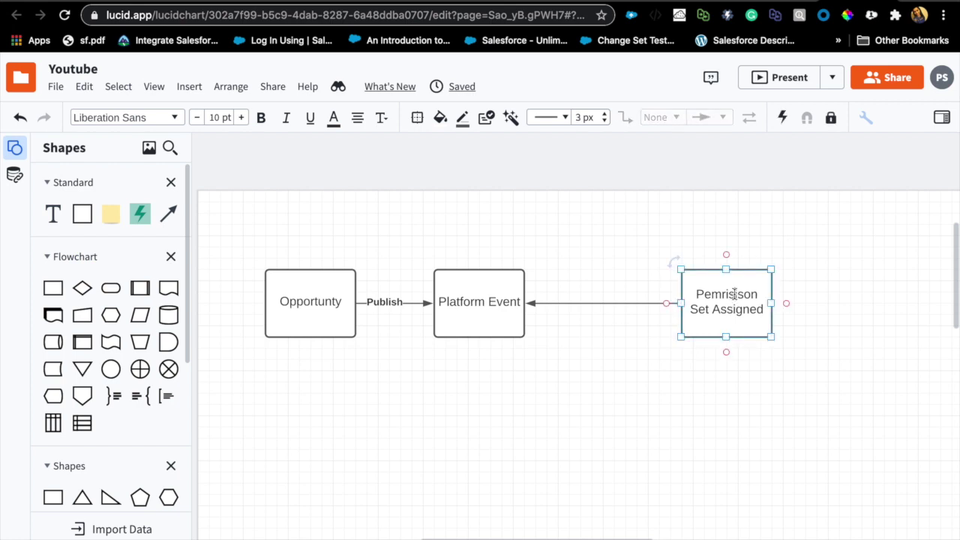
double_click(734, 294)
type("Pemr")
key("BackSpace")
key("BackSpace")
type("rmisison")
left_click(818, 288)
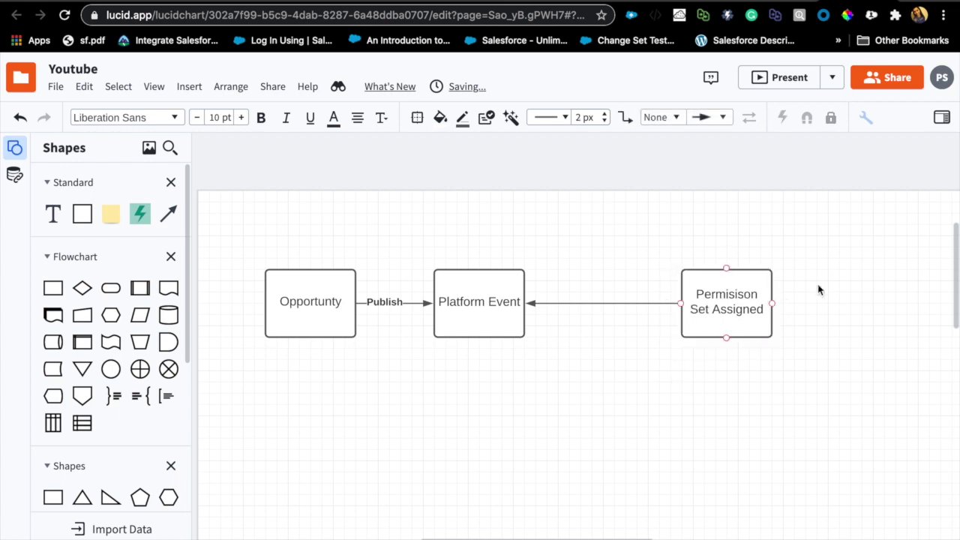
Step: Label the arrow from the permission set box to Platform Event "Subscribe"
double_click(598, 302)
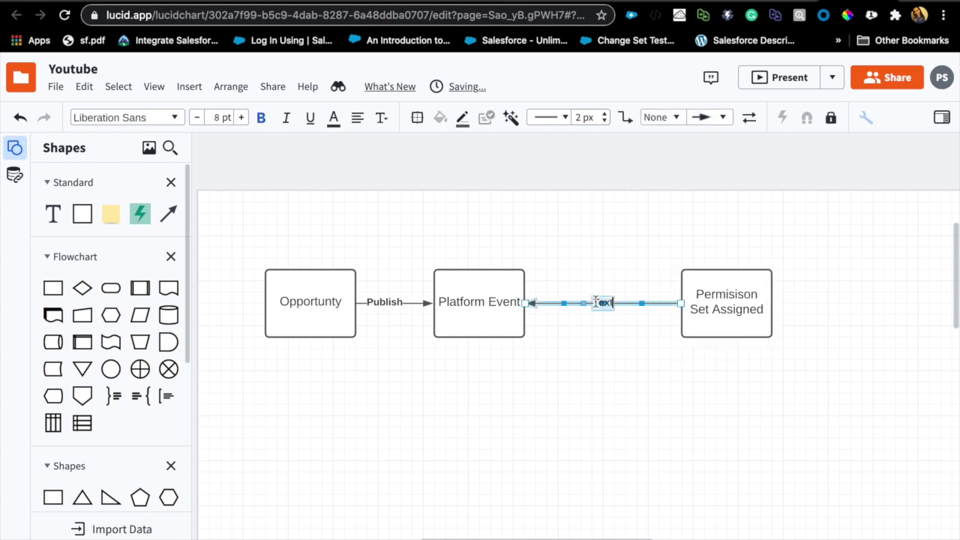
type("Subscribe")
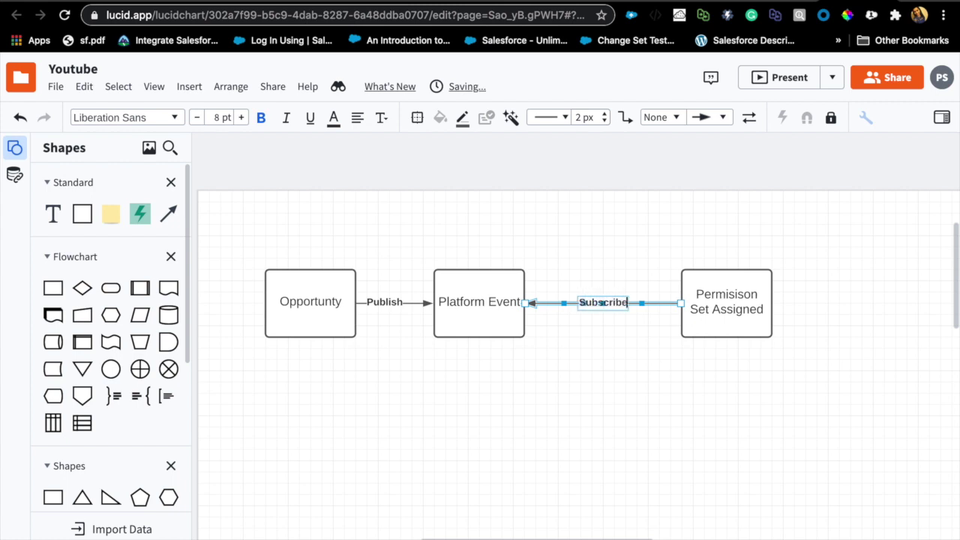
Step: Switch to the Flows page in Salesforce Setup and create a new Platform Event–Triggered Flow with the Freeform layout
left_click(603, 360)
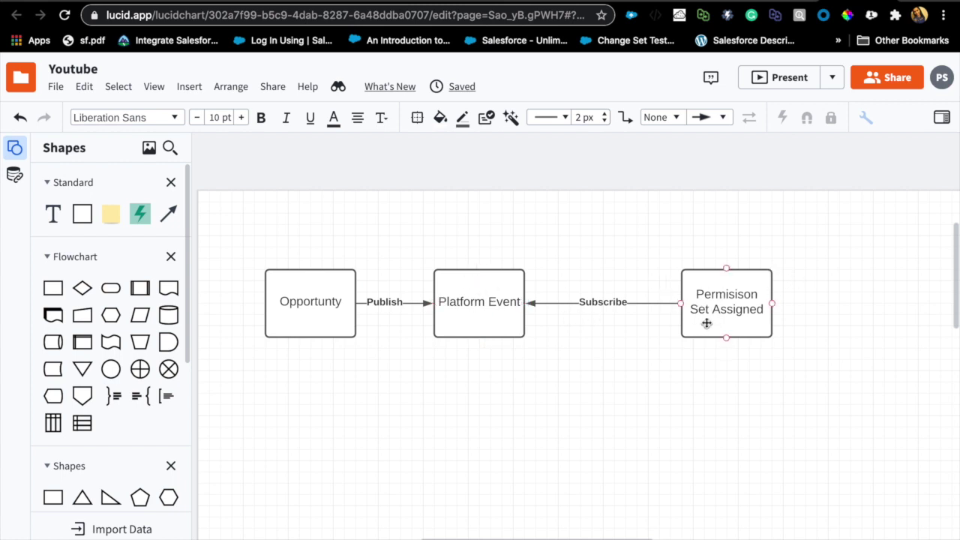
key("ctrl+Tab")
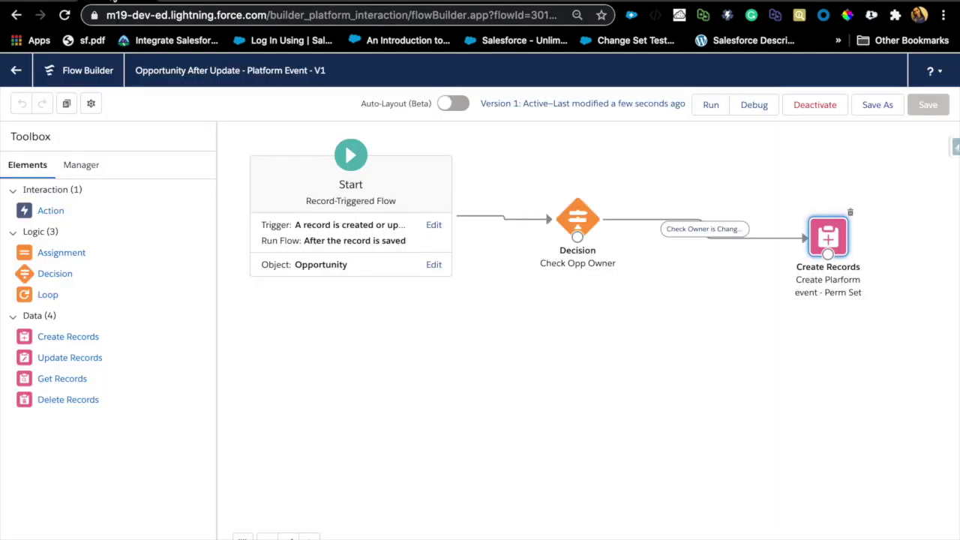
key("ctrl+Tab")
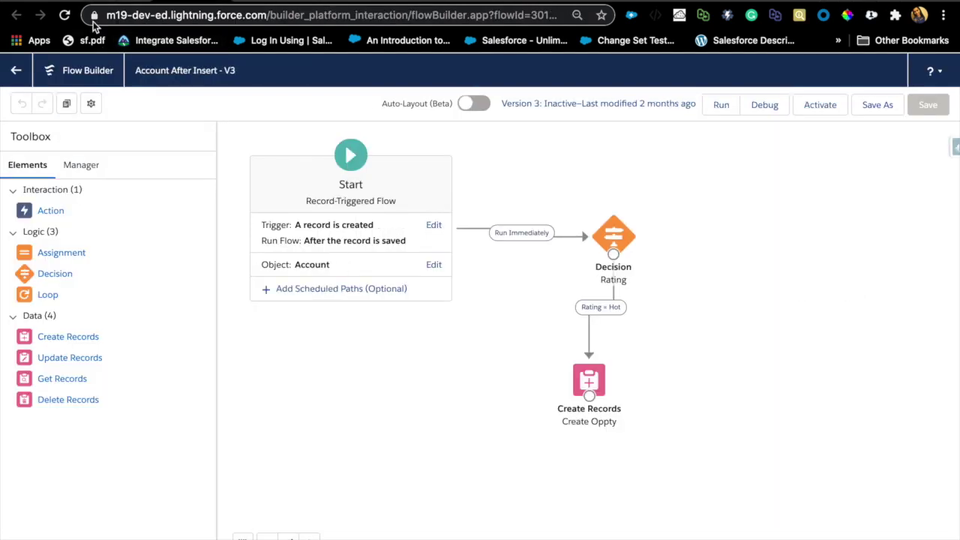
key("ctrl+Tab")
key("ctrl+Tab")
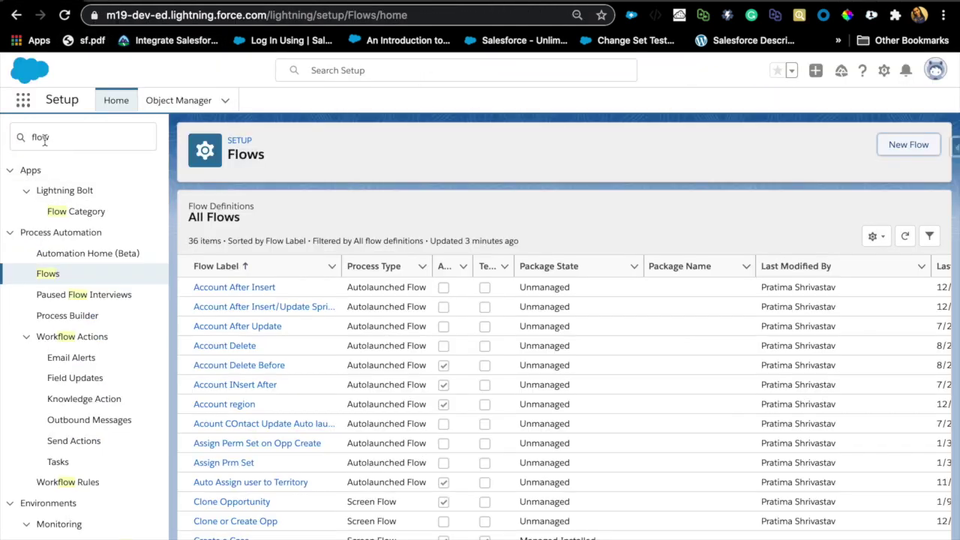
left_click(908, 145)
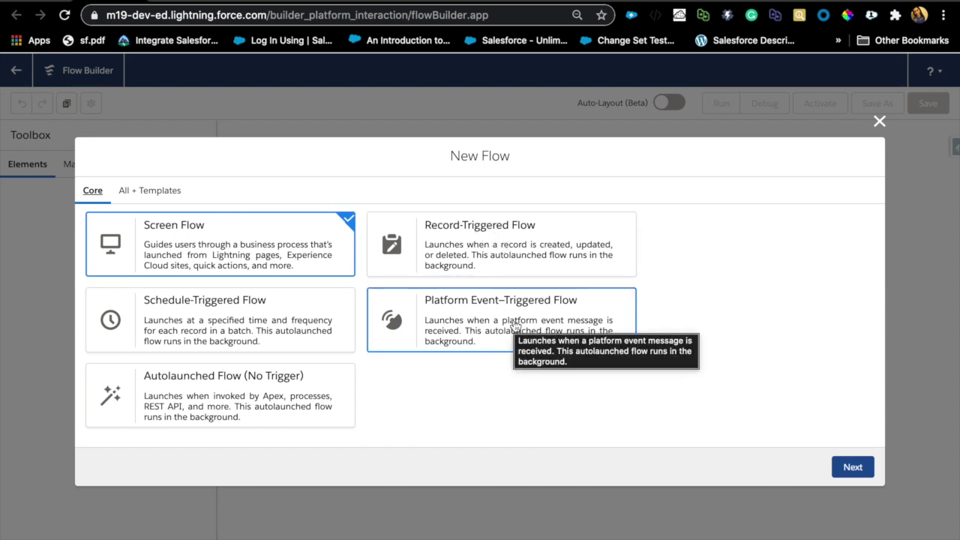
left_click(559, 323)
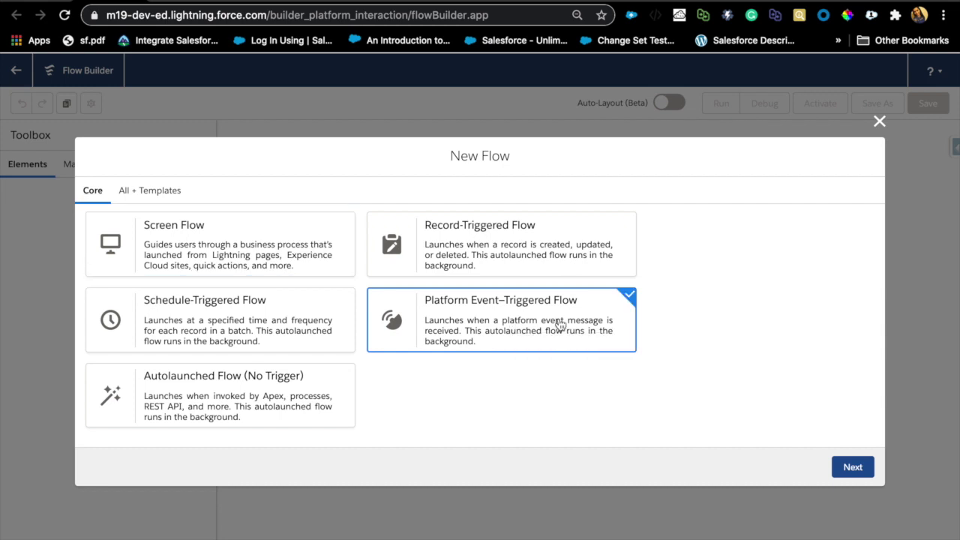
left_click(840, 471)
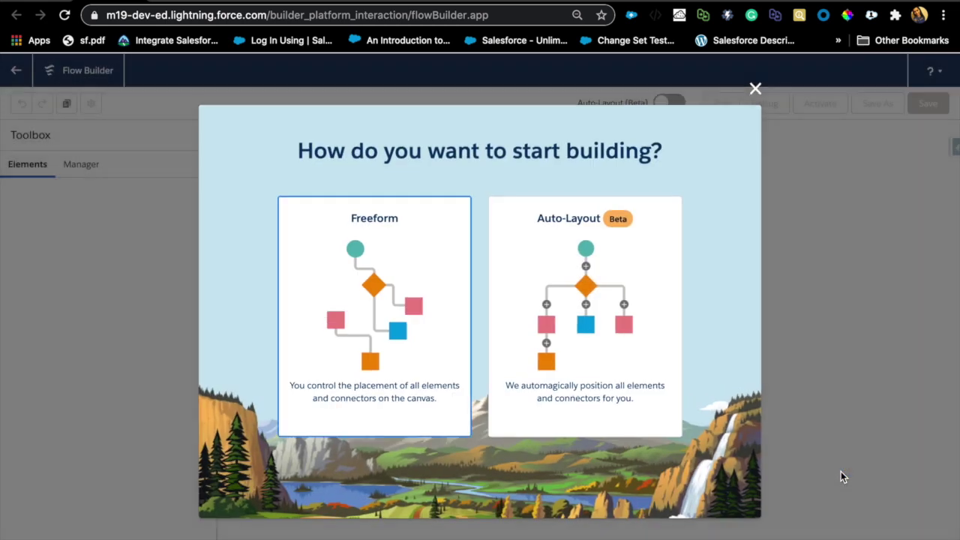
left_click(358, 310)
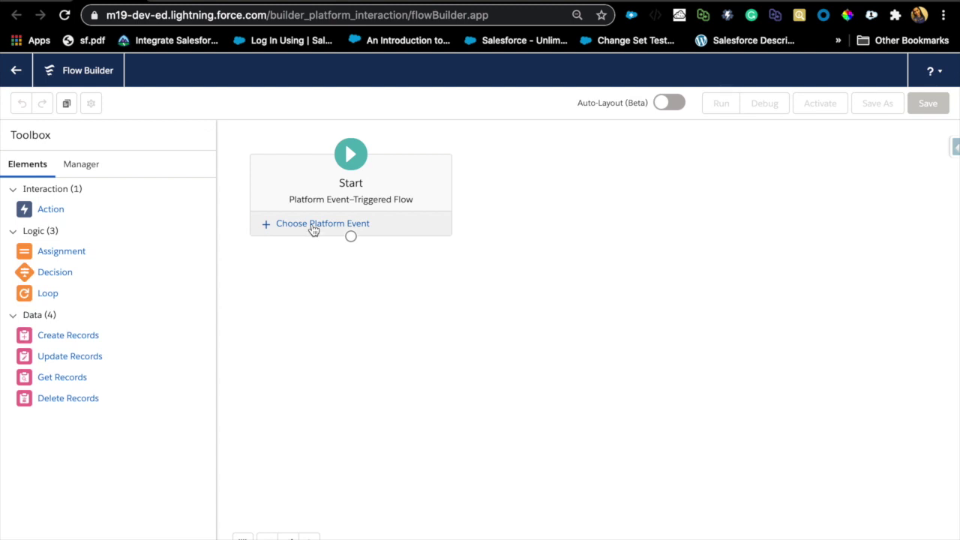
Step: Set Assign Perm Set as the platform event that triggers the flow
left_click(325, 224)
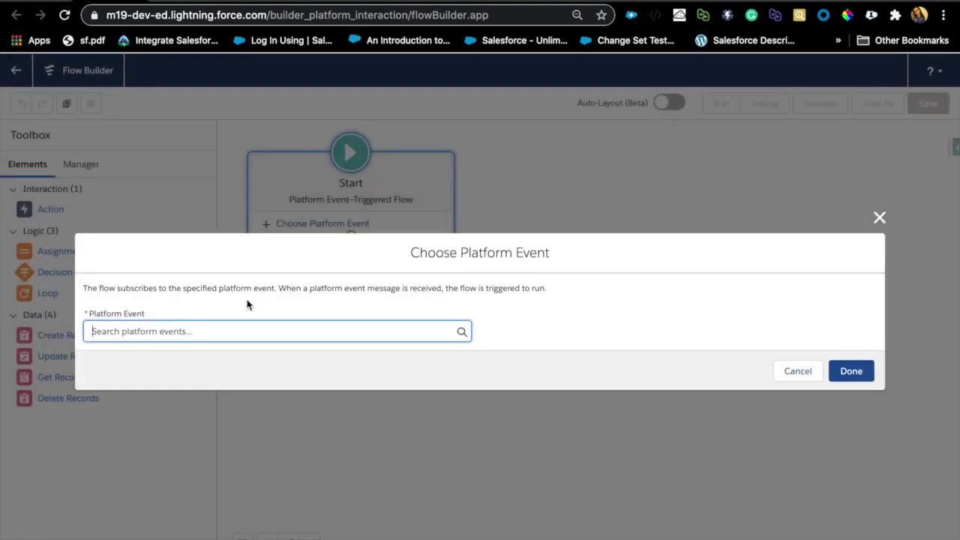
left_click(220, 335)
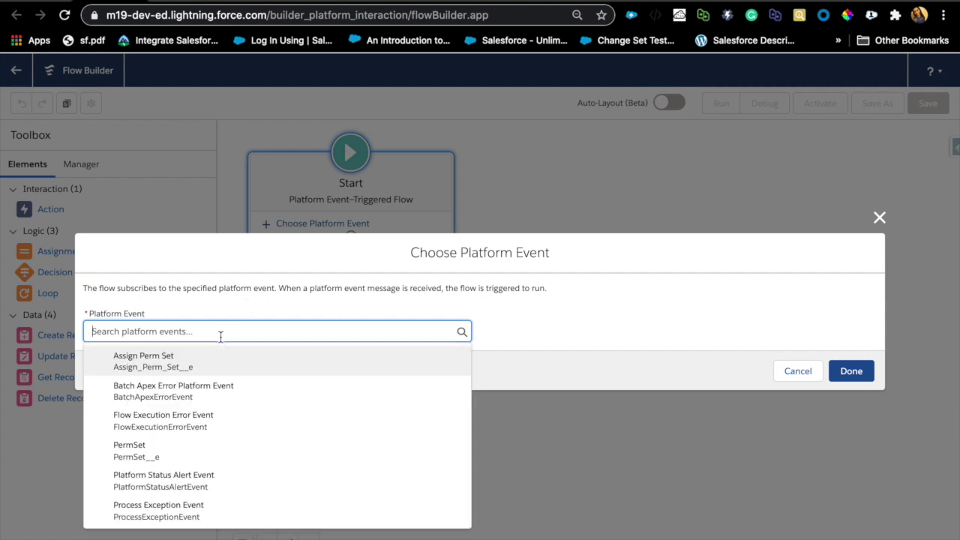
left_click(214, 361)
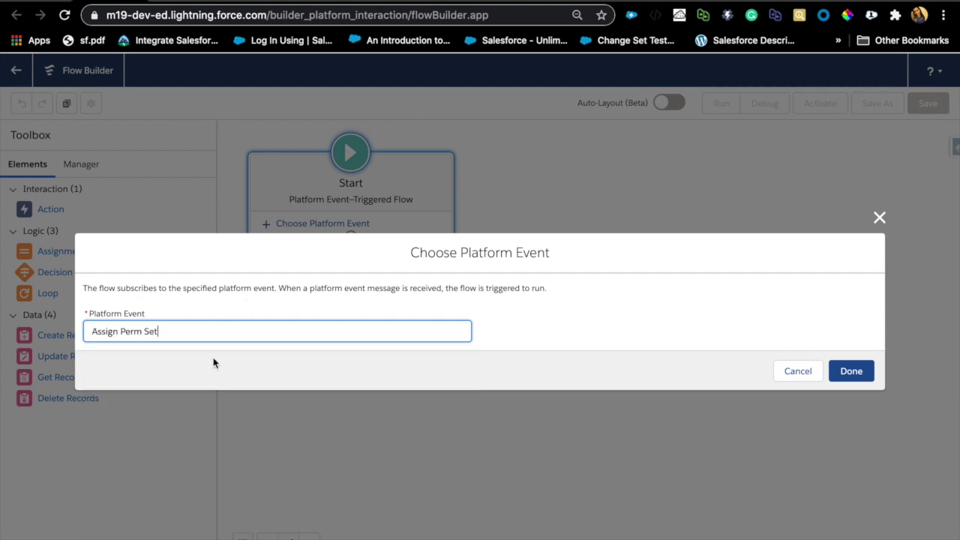
left_click(844, 370)
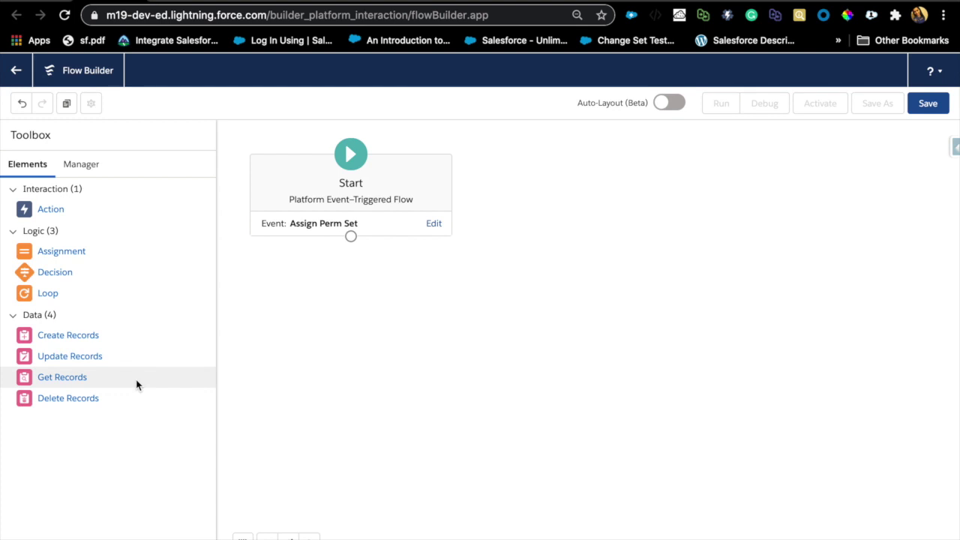
Step: Add a Get Records element labelled "Get Perm Set" below Start, with Permission Set as its object
left_click_drag(69, 383, 399, 328)
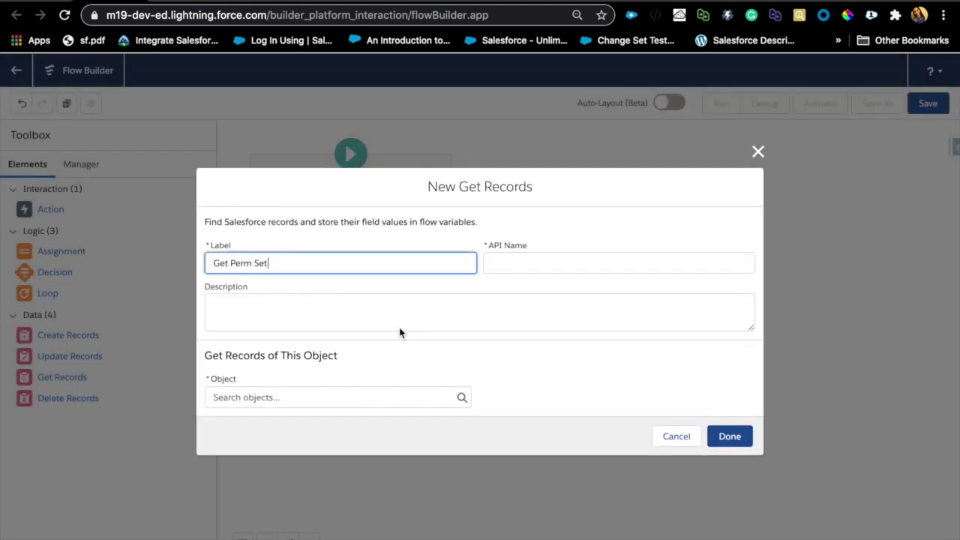
left_click(374, 396)
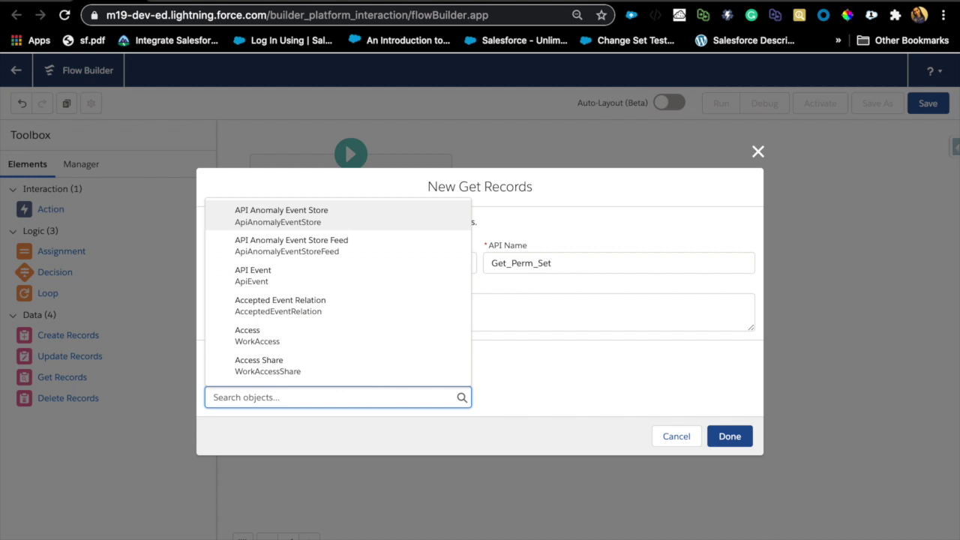
type("pers")
key("BackSpace")
key("BackSpace")
type("missio")
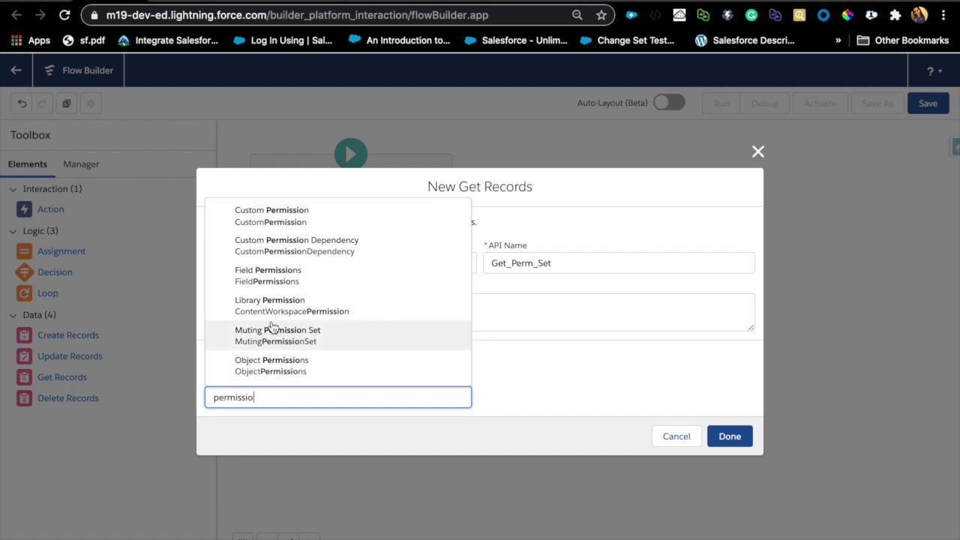
type("n s")
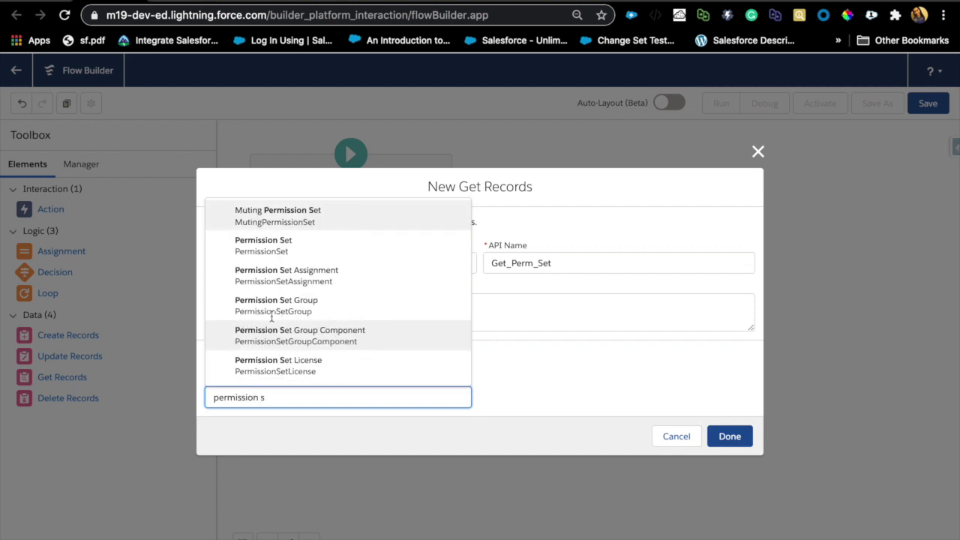
left_click(286, 245)
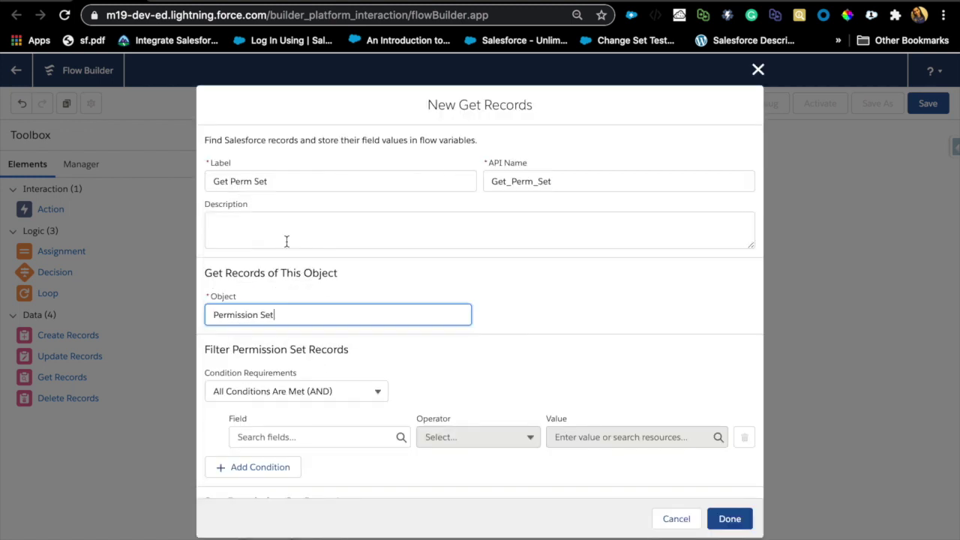
Step: Filter the permission set records by Name Equals Test_Perm
left_click(274, 439)
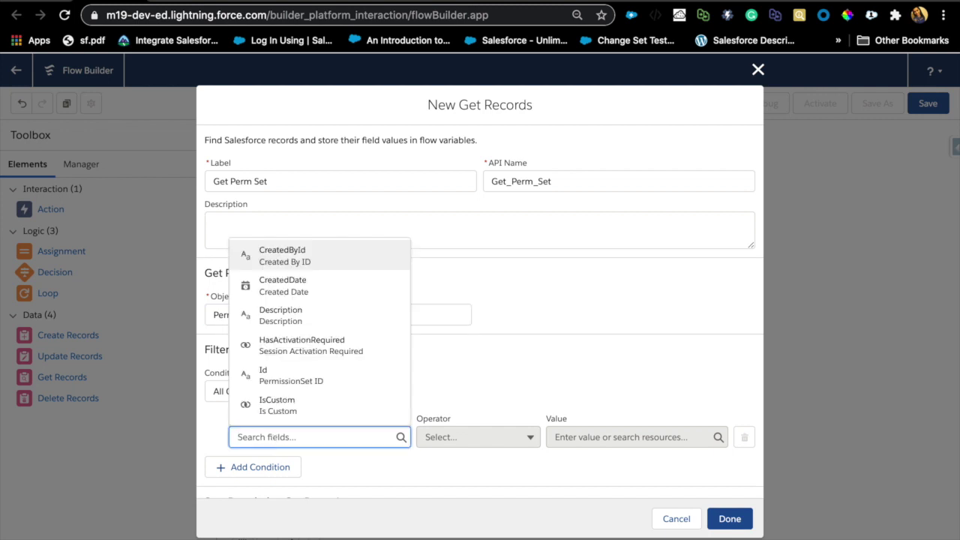
type("name")
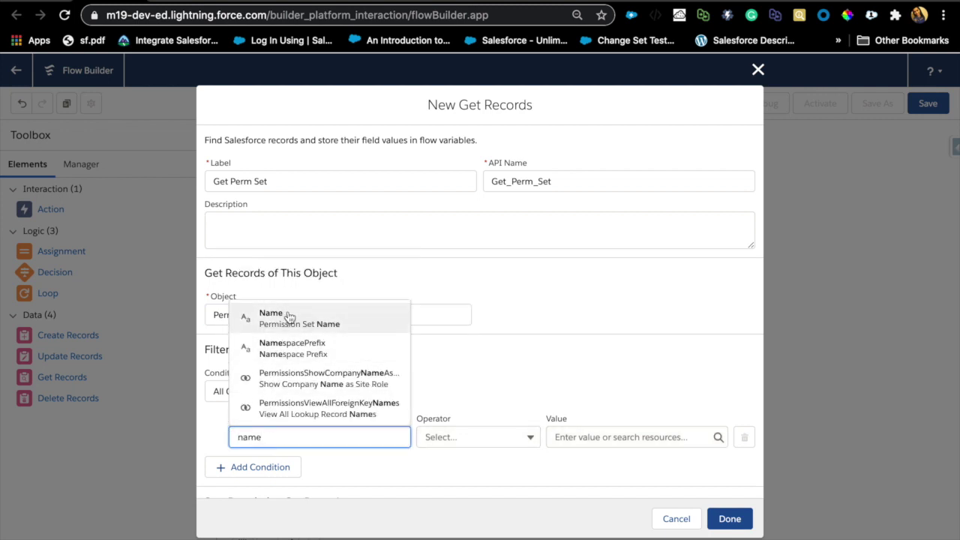
left_click(287, 314)
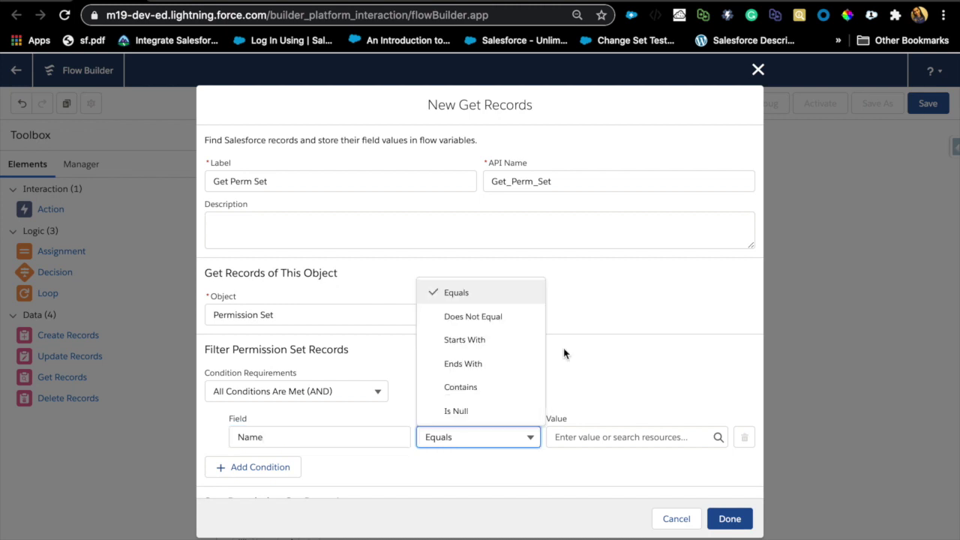
left_click(581, 437)
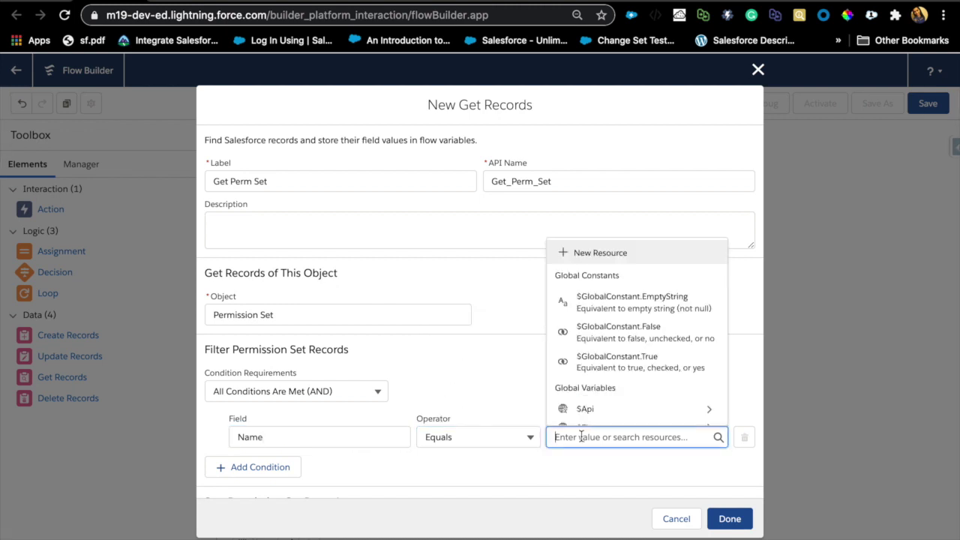
type("Test_Perm")
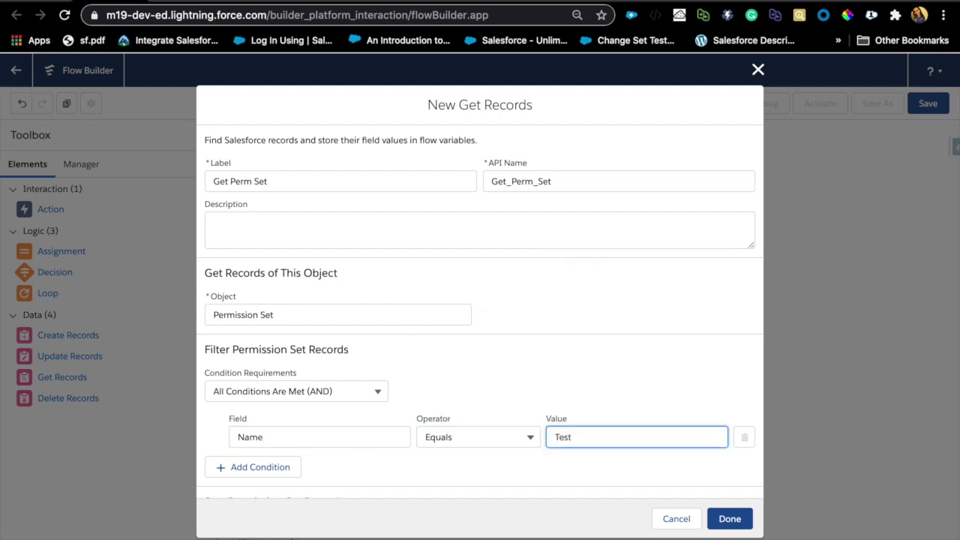
Step: Look up the Test Perm permission set in Salesforce Setup and open it to check its API name
left_click(171, 2)
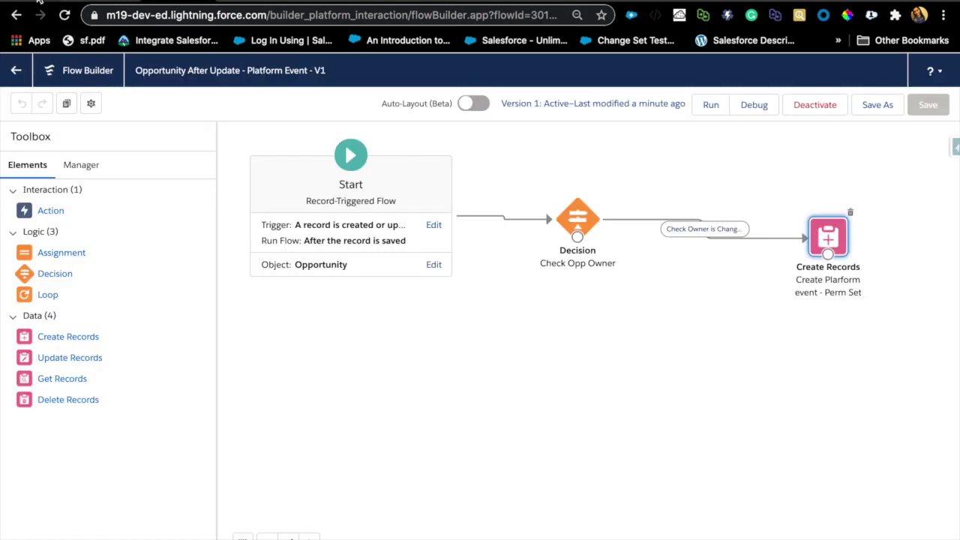
left_click(60, 6)
double_click(54, 137)
type("pe")
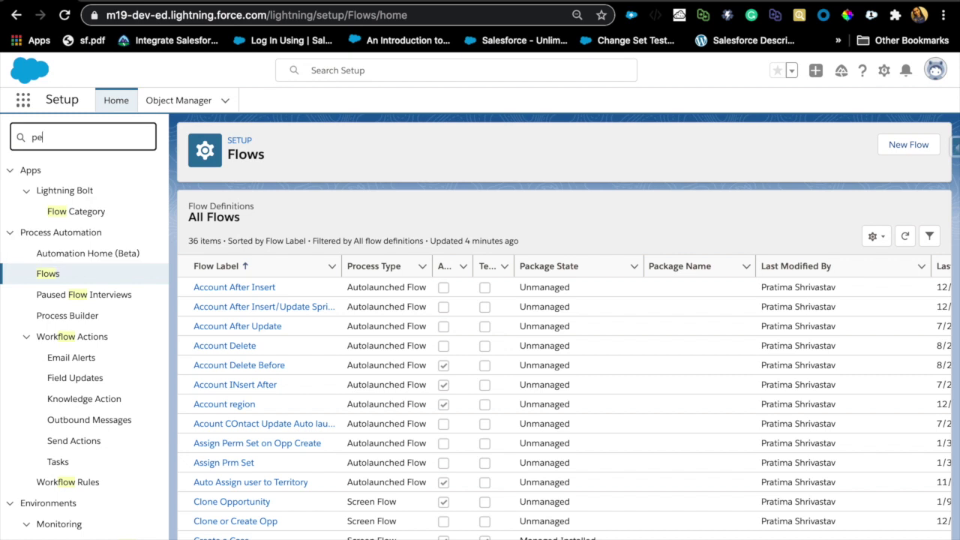
type("rmis")
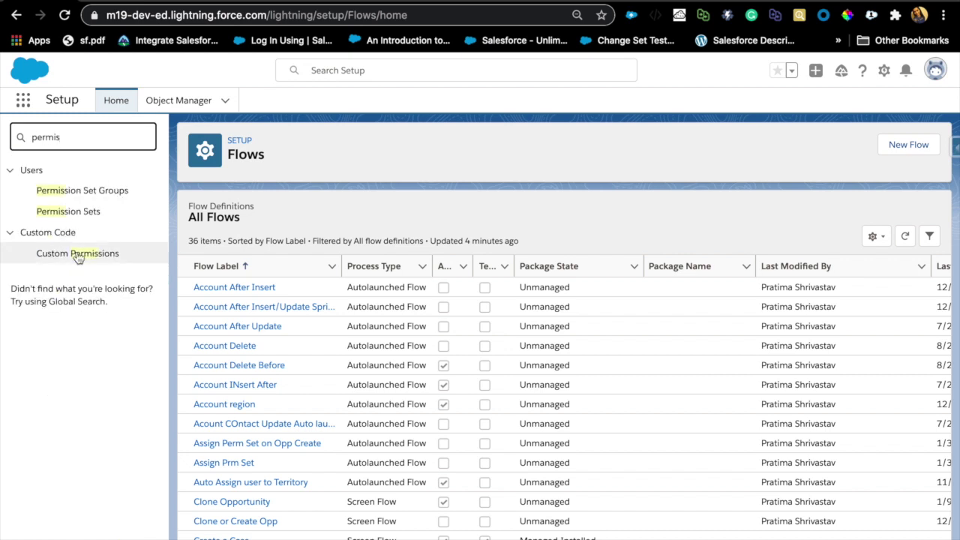
left_click(60, 213)
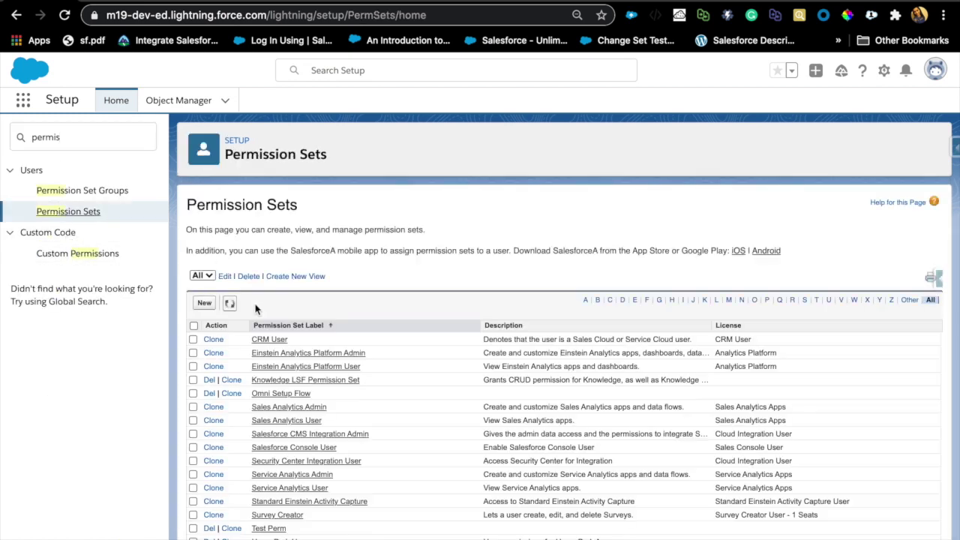
scroll(313, 467, "down", 1)
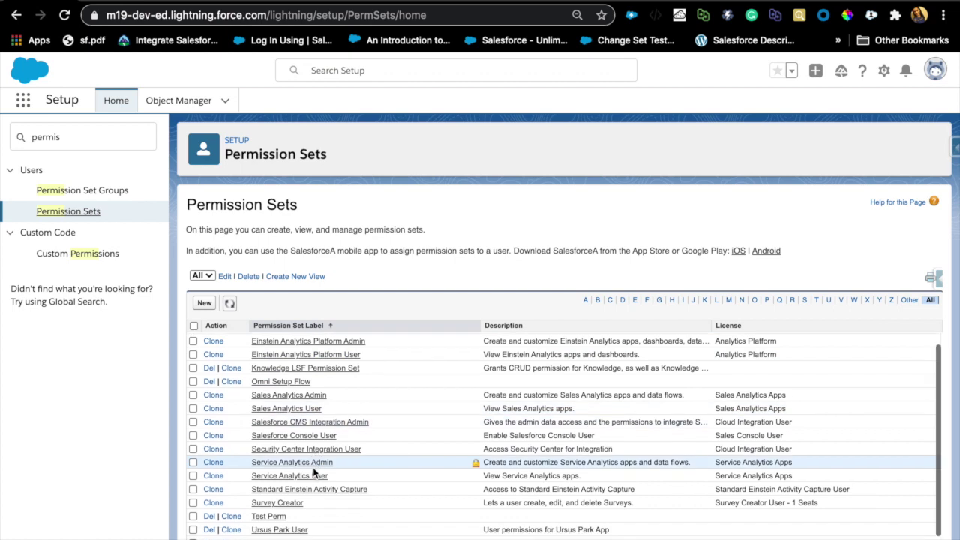
left_click(270, 516)
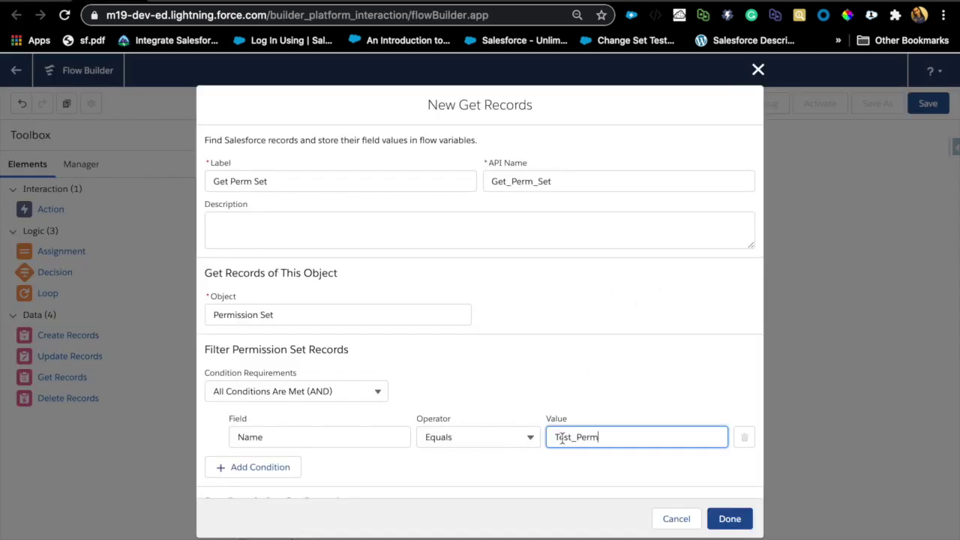
Step: Back in the new flow, complete the Get Perm Set element and connect Start to it
double_click(561, 438)
left_click(561, 439)
left_click(633, 466)
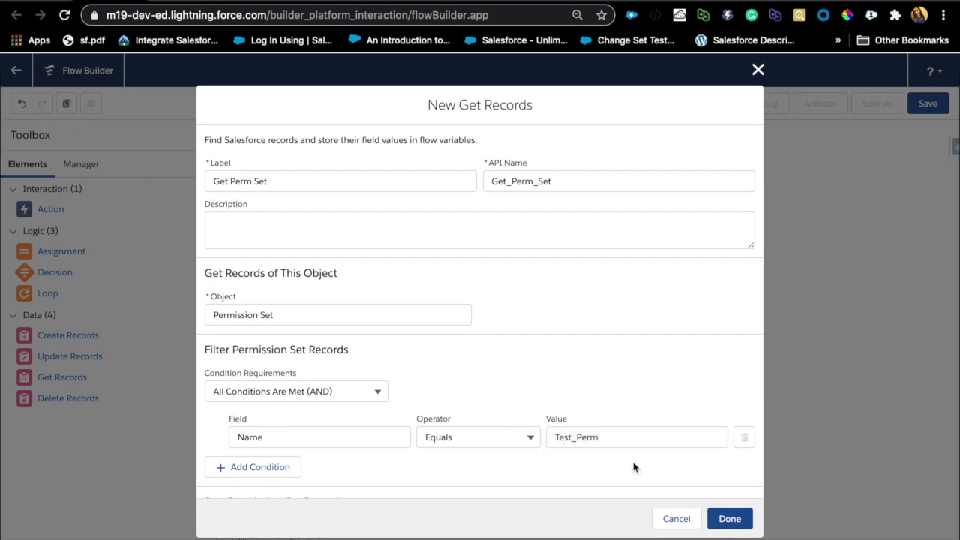
scroll(634, 468, "down", 2)
scroll(403, 345, "up", 1)
scroll(403, 343, "down", 2)
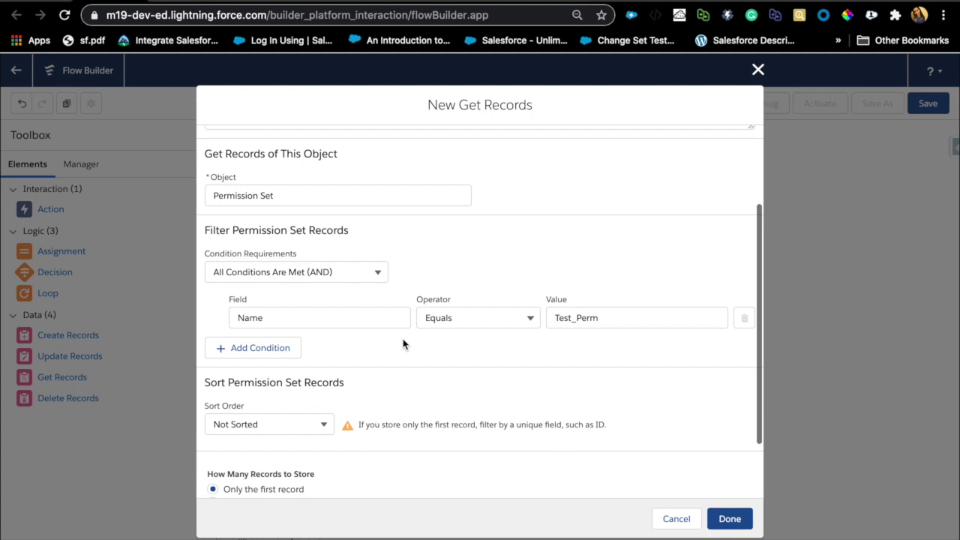
left_click(709, 522)
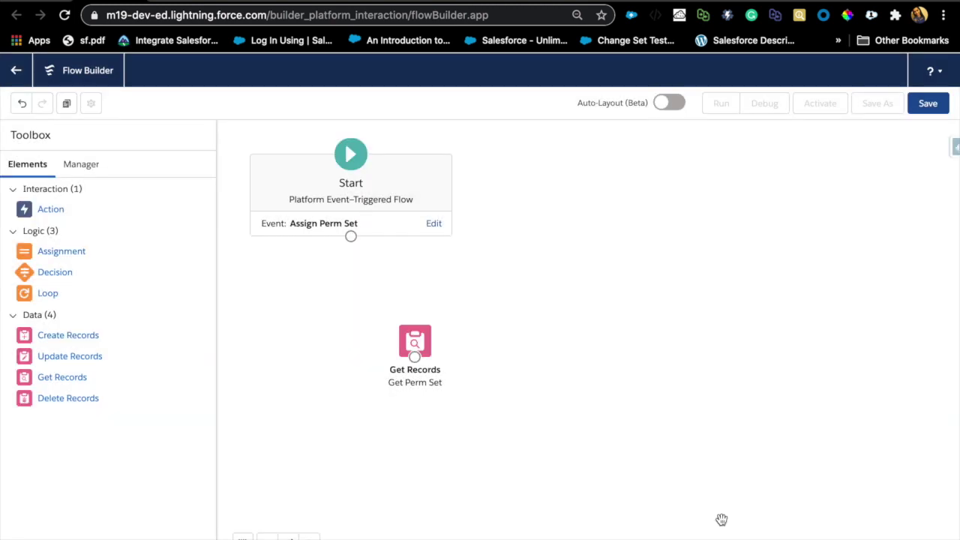
left_click_drag(350, 236, 405, 358)
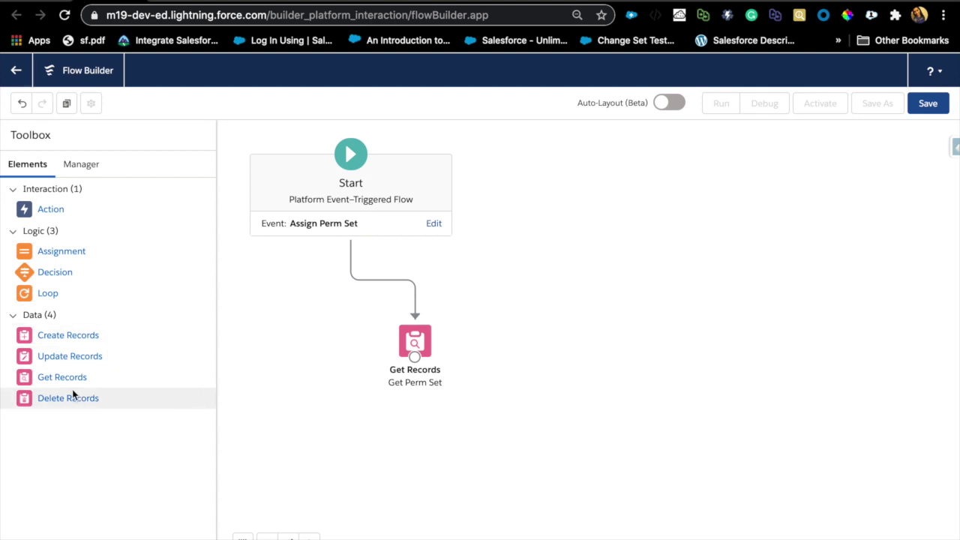
Step: Add a Create Records element labelled "Insert Perm Set Assignment" beside Get Perm Set, using separate resources and literal values for the record fields
left_click_drag(66, 339, 540, 331)
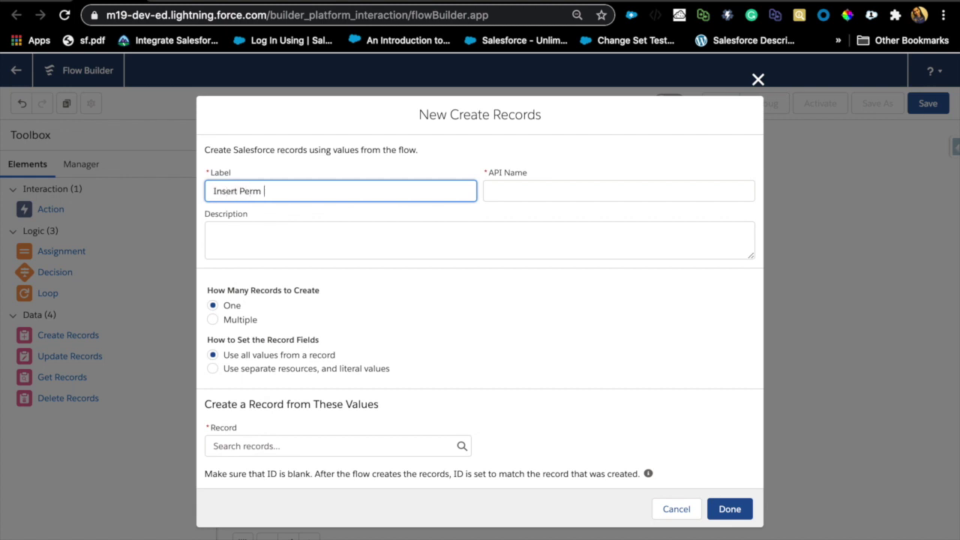
type("Insert Perm Set Assignment")
double_click(221, 373)
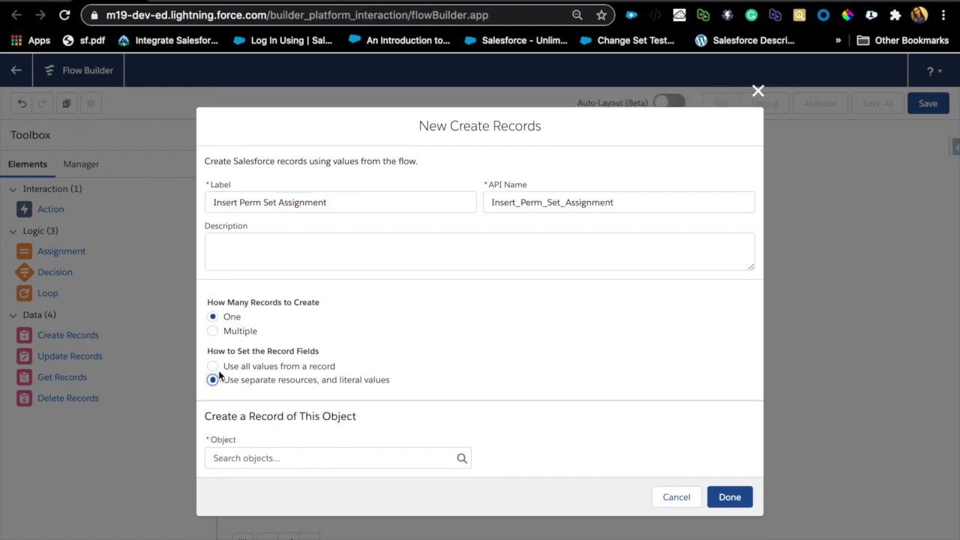
Step: Choose Permission Set Assignment as the object of the record to create
left_click(308, 458)
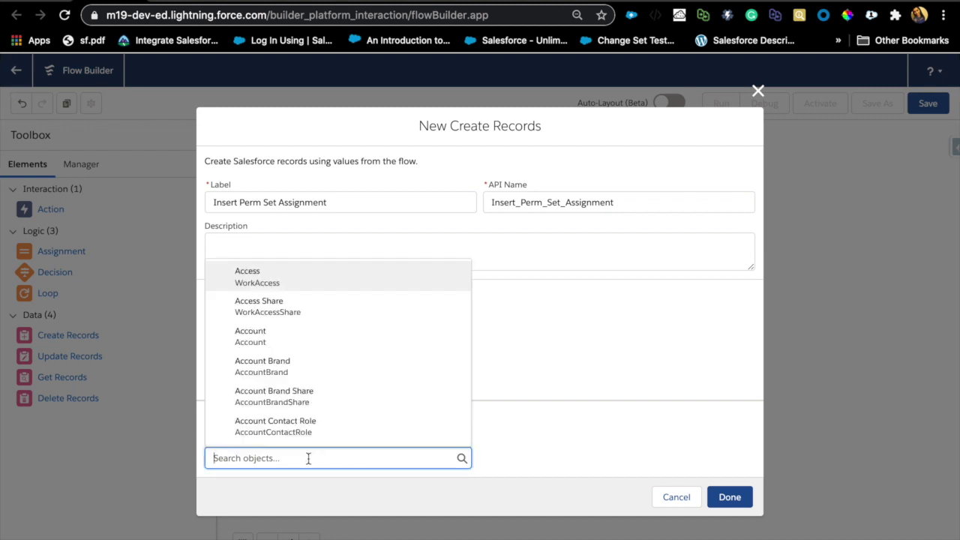
type("em")
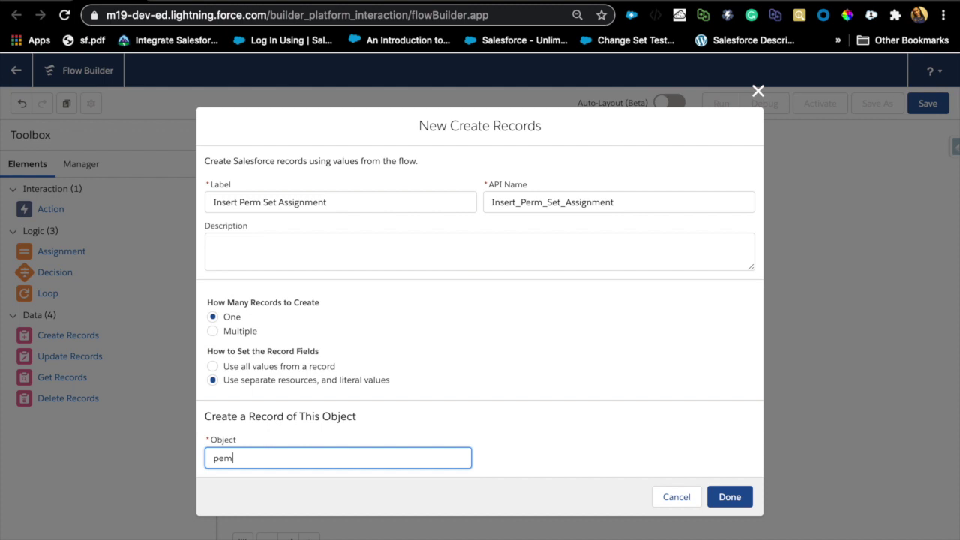
key("BackSpace")
type("rmi")
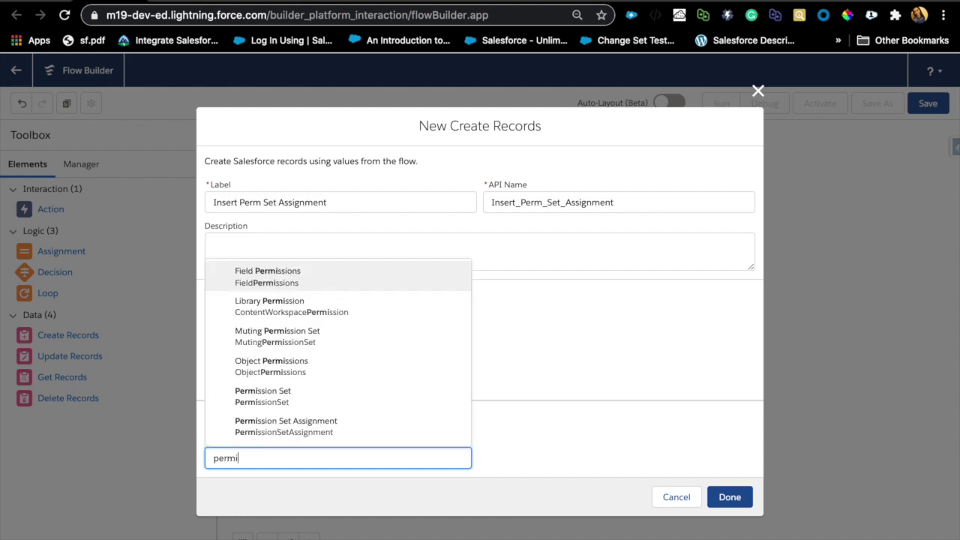
left_click(385, 435)
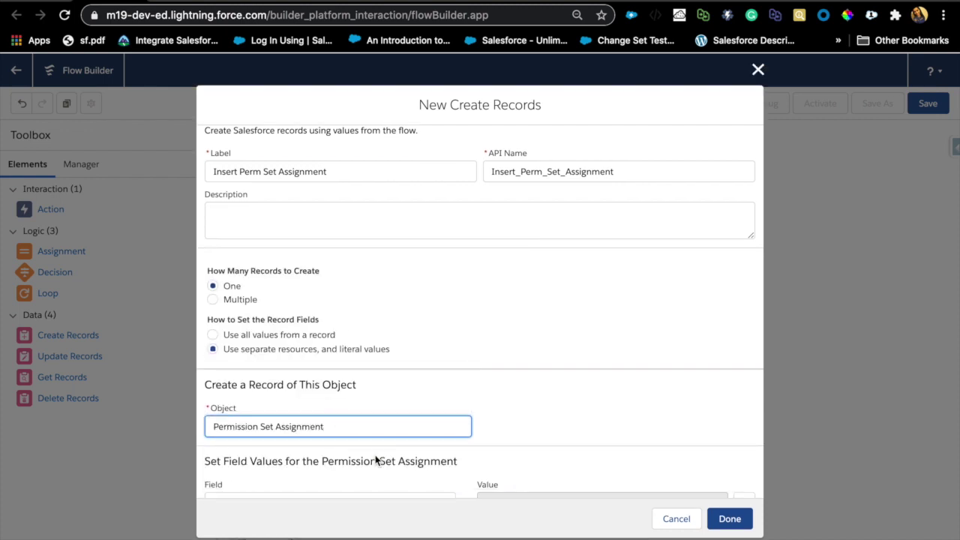
Step: Map the PermissionSetId field to the Id of the permission set returned by Get_Perm_Set
scroll(375, 458, "down", 2)
left_click(349, 426)
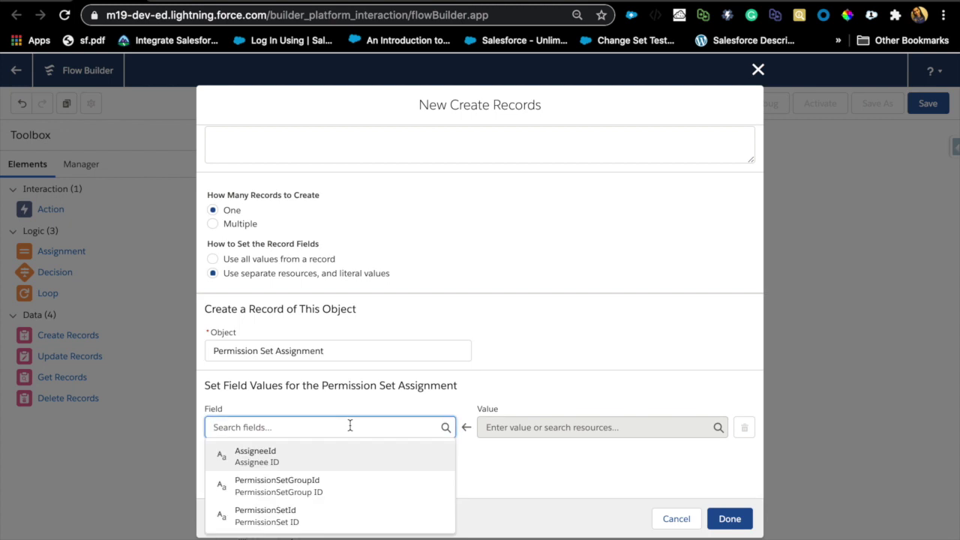
left_click(305, 516)
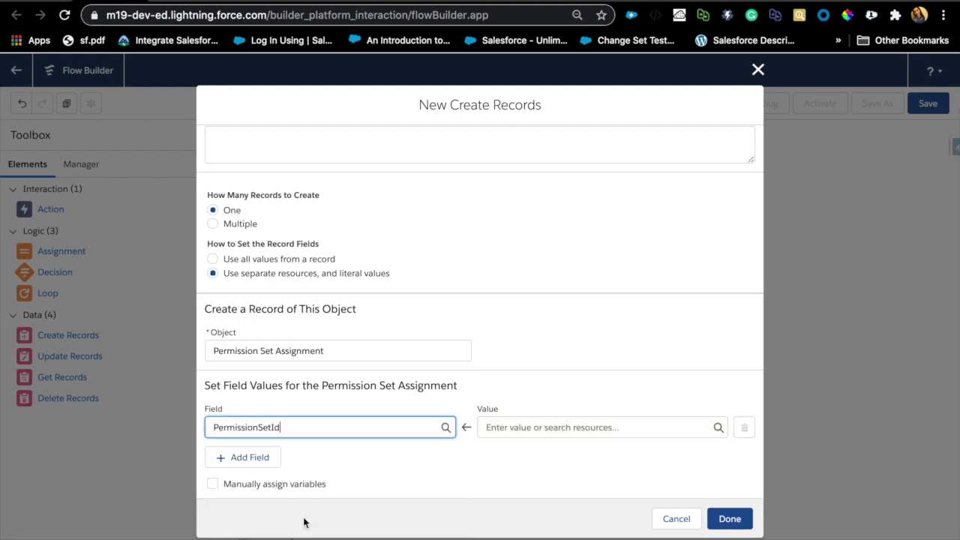
left_click(569, 428)
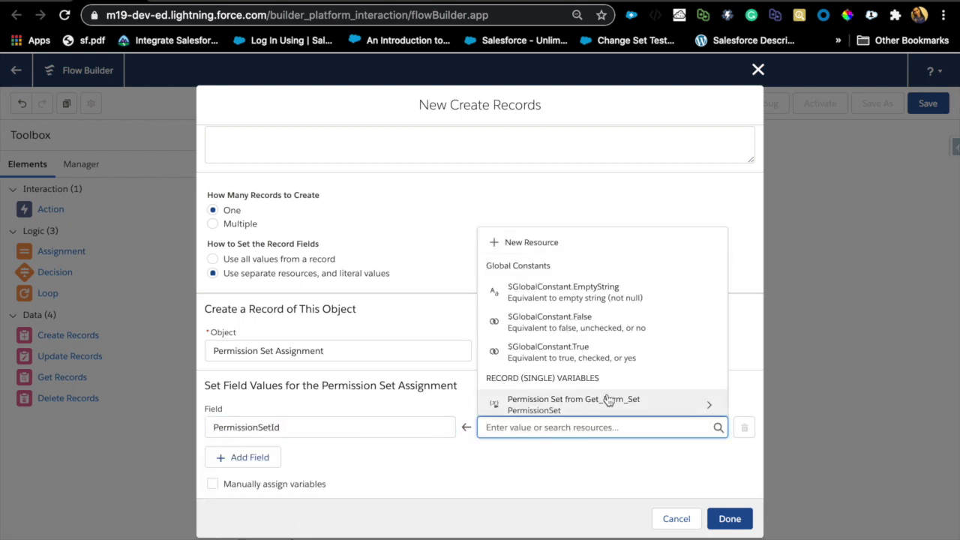
left_click(608, 399)
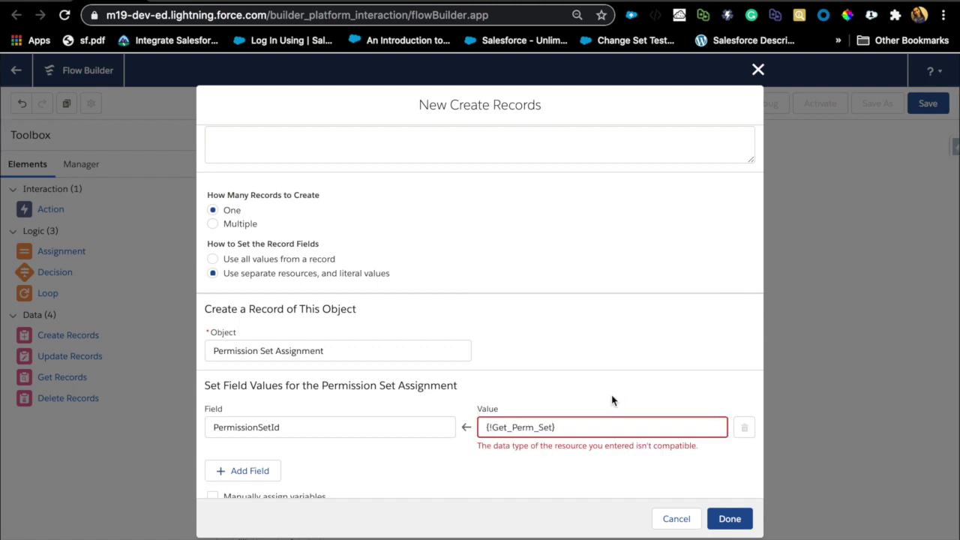
left_click(555, 422)
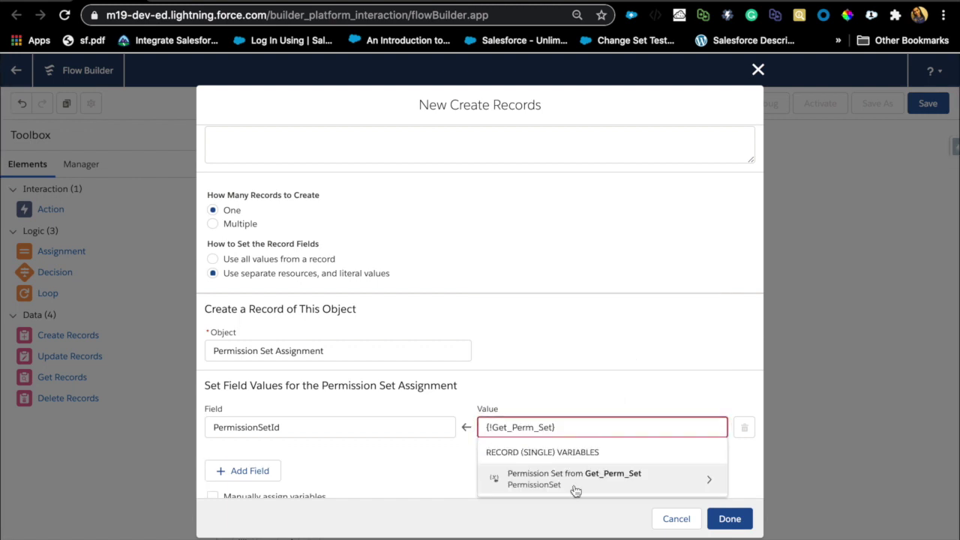
type(".")
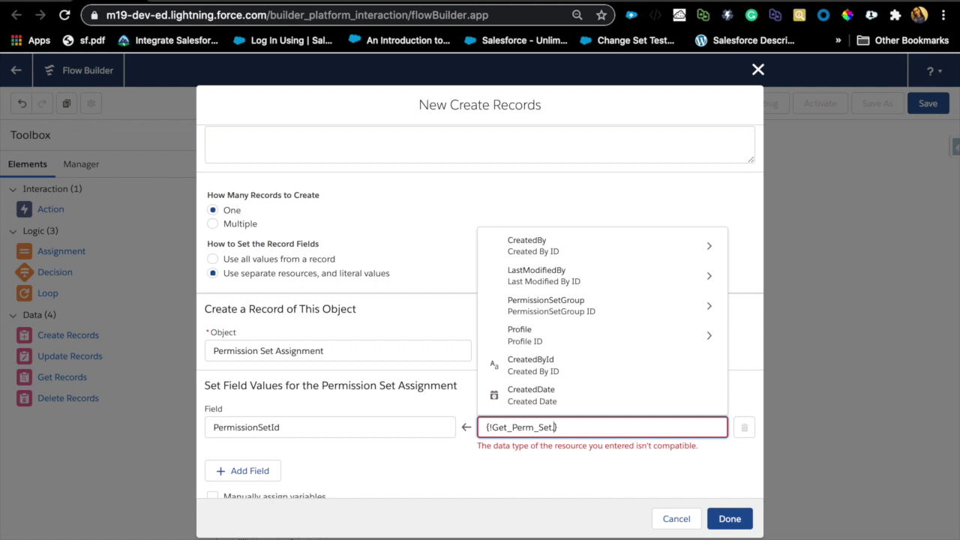
type("Id")
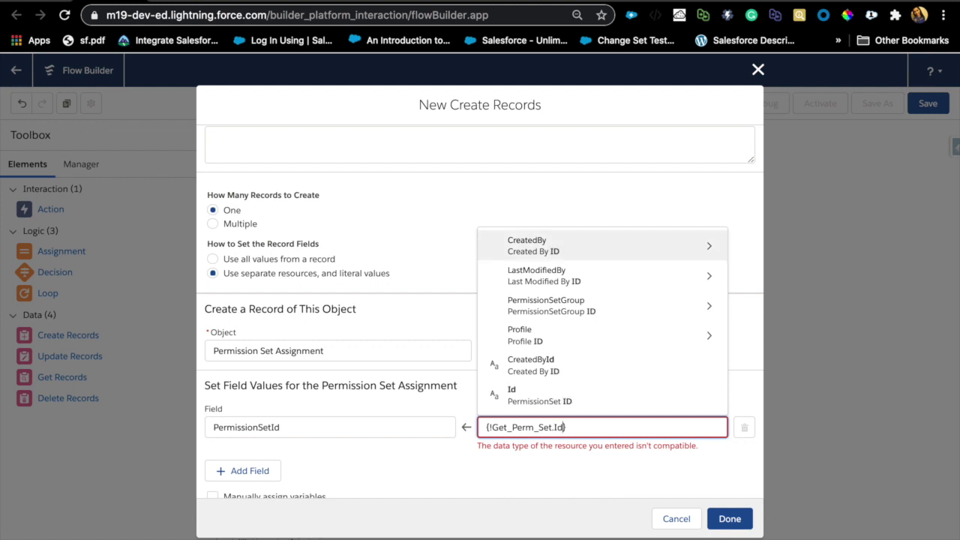
left_click(562, 401)
left_click(477, 449)
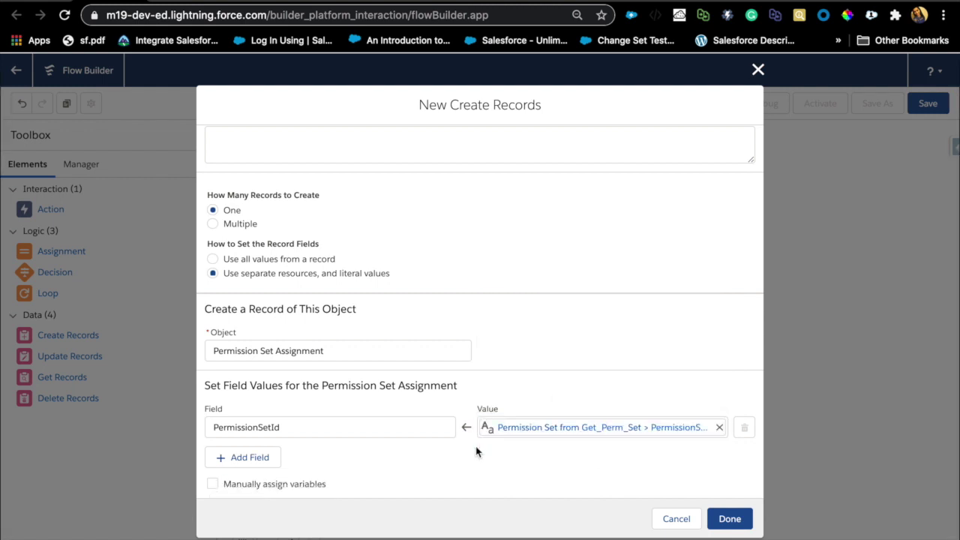
Step: Add a second field row to the Permission Set Assignment record and choose AssigneeId as its field
left_click(243, 457)
left_click(271, 470)
type("own")
key("BackSpace")
key("BackSpace")
key("BackSpace")
type("ass")
left_click(262, 500)
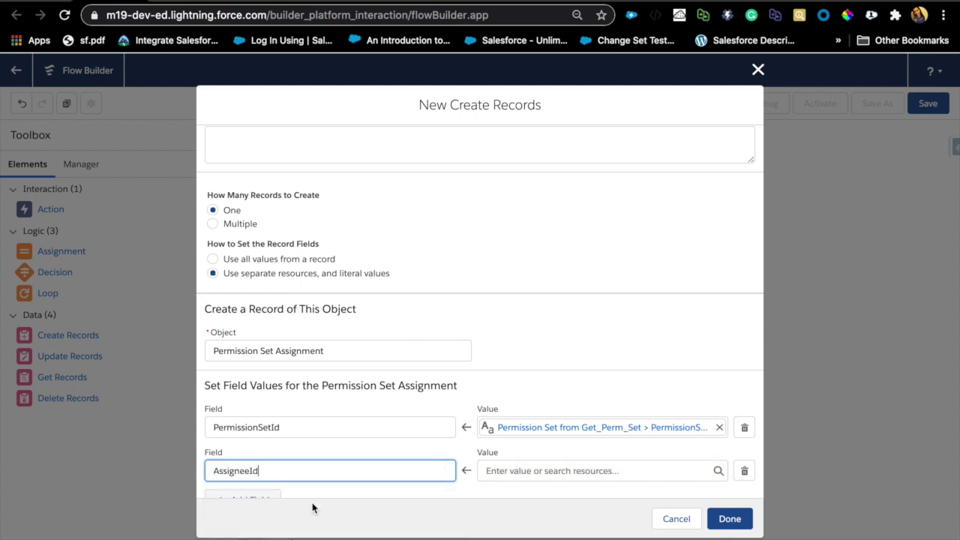
Step: Set the AssigneeId value to {!$Record.Opp_New_Owner__c}, complete the element and connect Get Perm Set to it
left_click(517, 473)
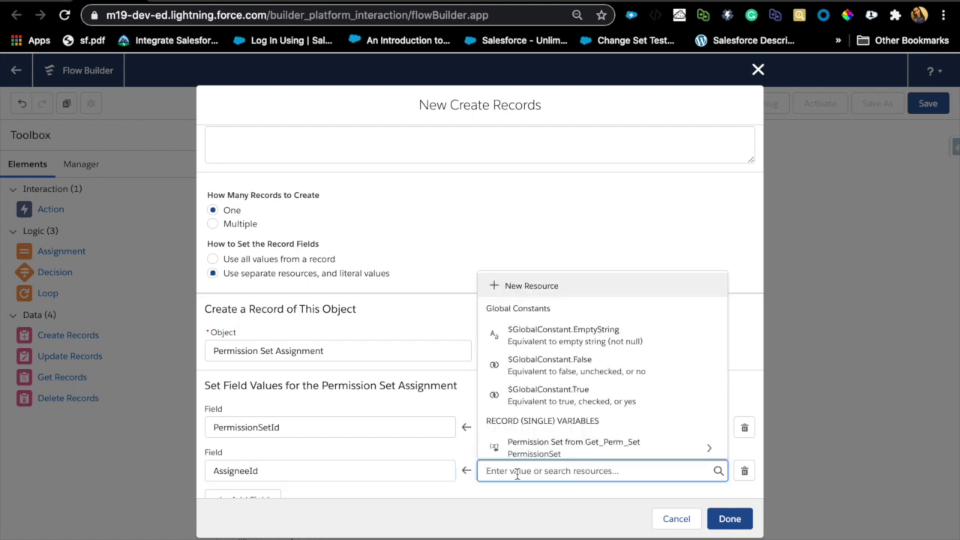
scroll(567, 448, "down", 3)
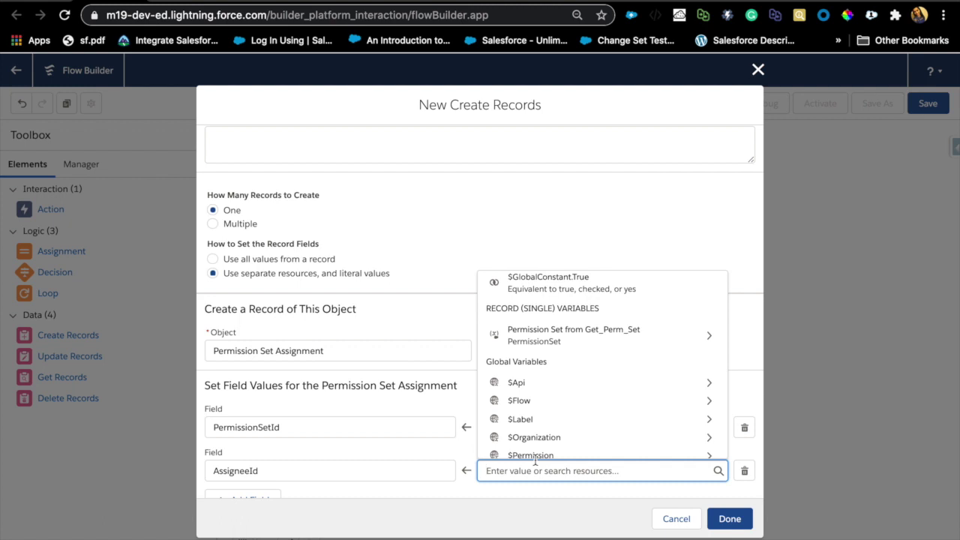
type("rec")
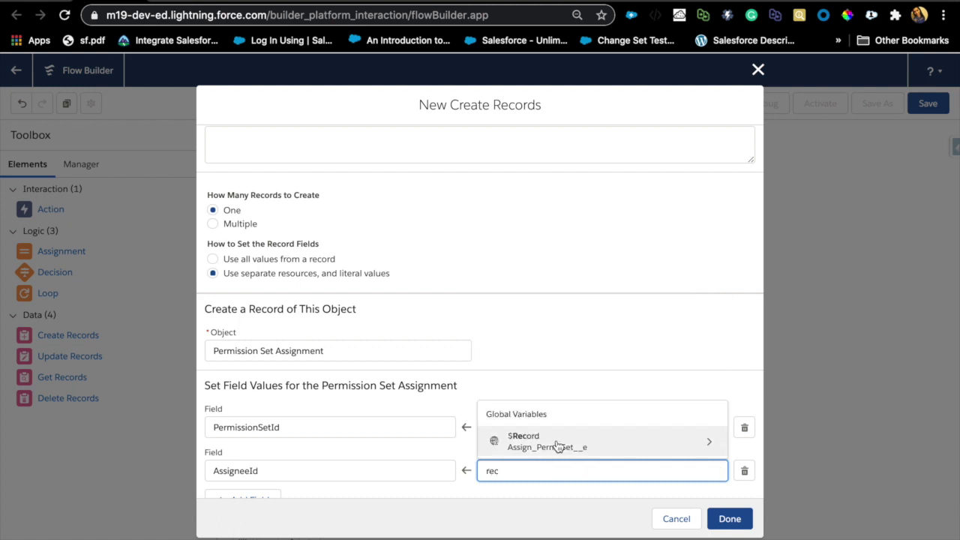
left_click(558, 443)
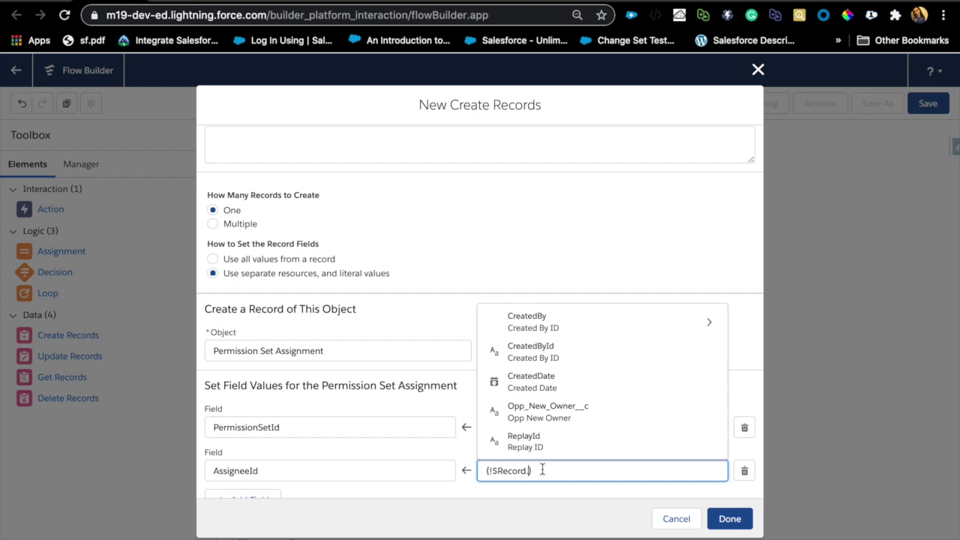
type("o")
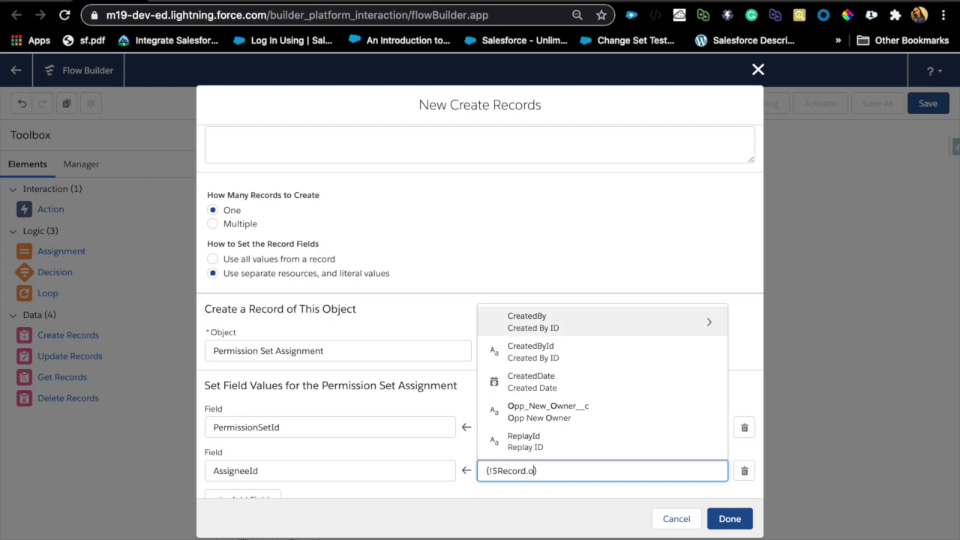
left_click(539, 411)
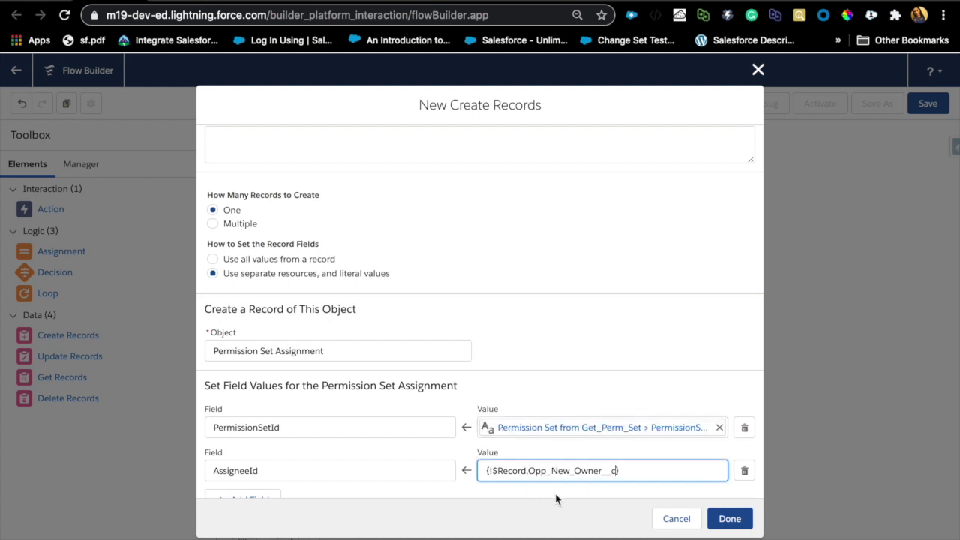
left_click(578, 508)
left_click(730, 525)
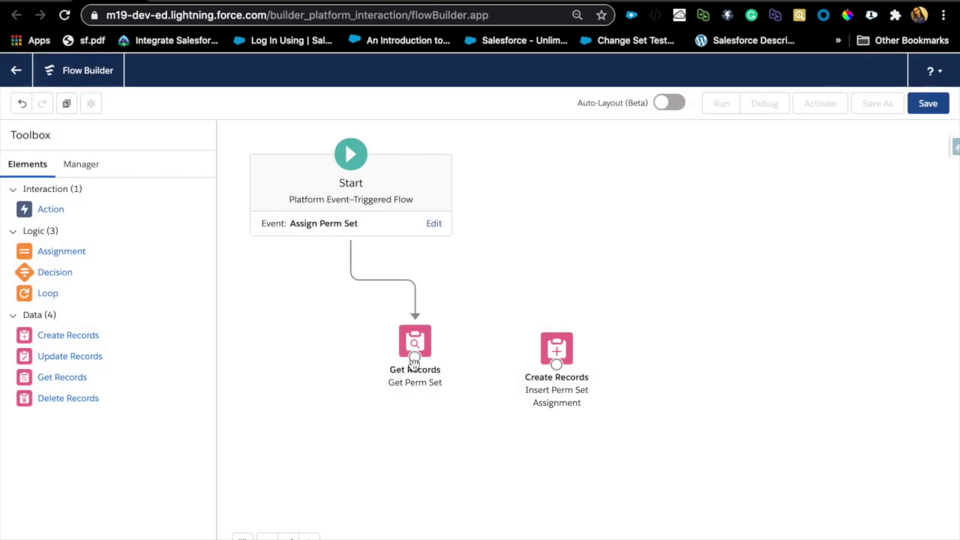
left_click_drag(415, 357, 549, 358)
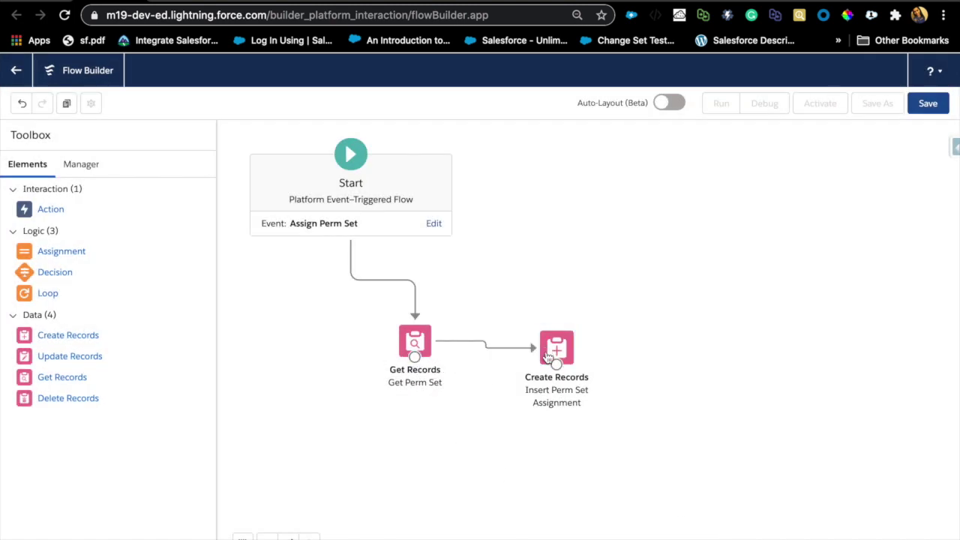
Step: Save the flow with the label "Subscribe to Platform Event Perm Set" and activate it
left_click(926, 103)
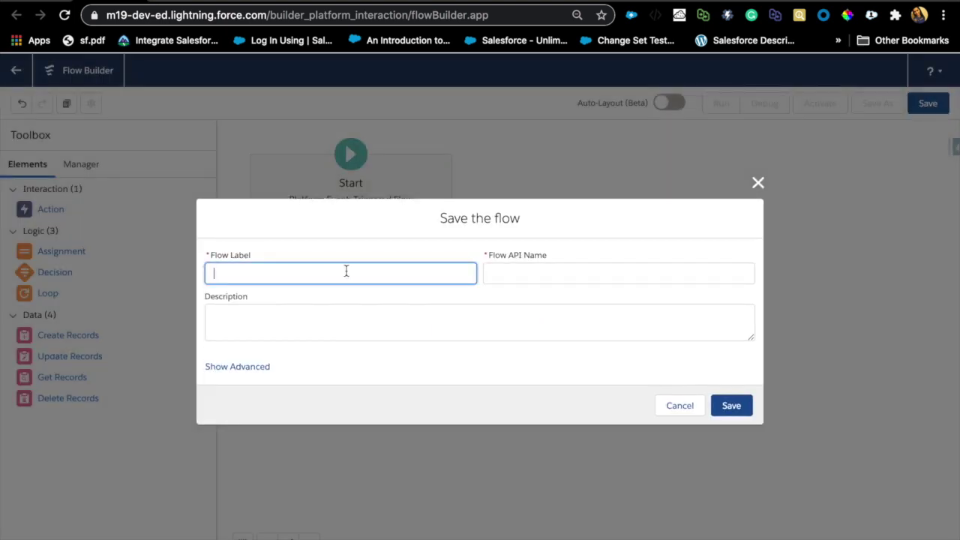
type("Subscribe to Platform Event")
type("Perm Set")
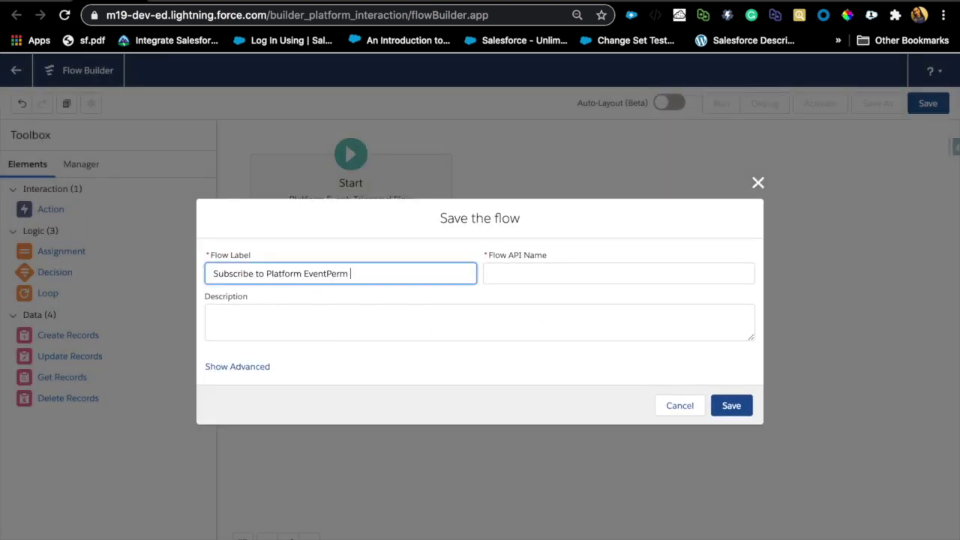
left_click(324, 273)
left_click(515, 279)
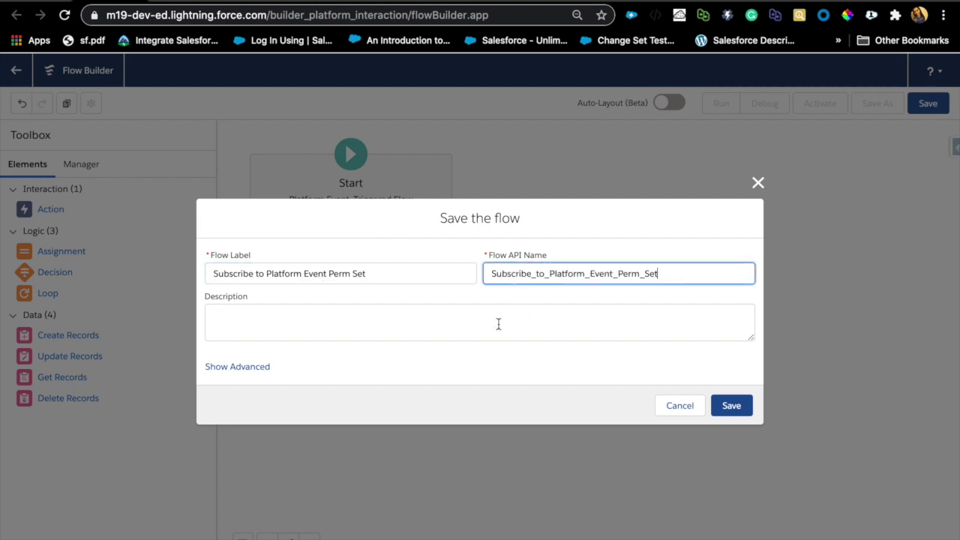
left_click(740, 403)
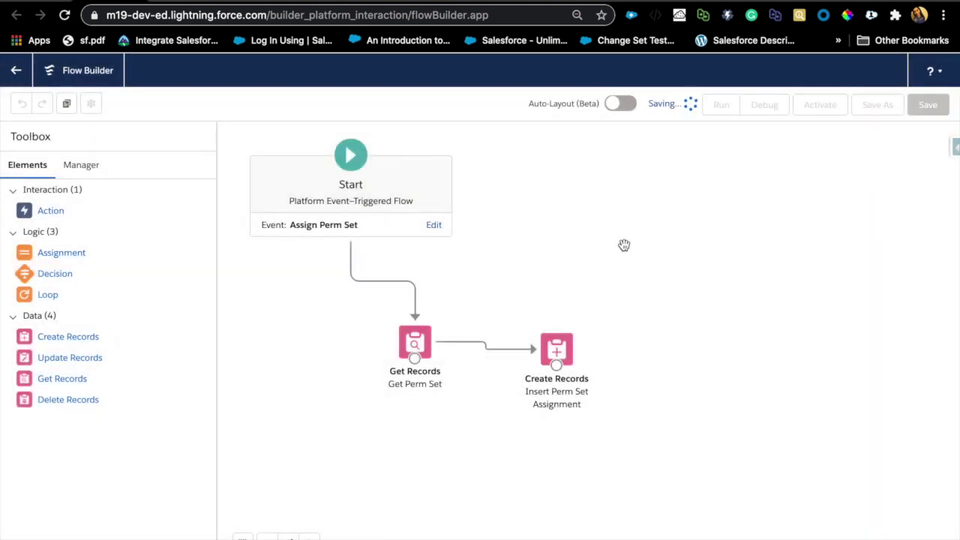
left_click(818, 105)
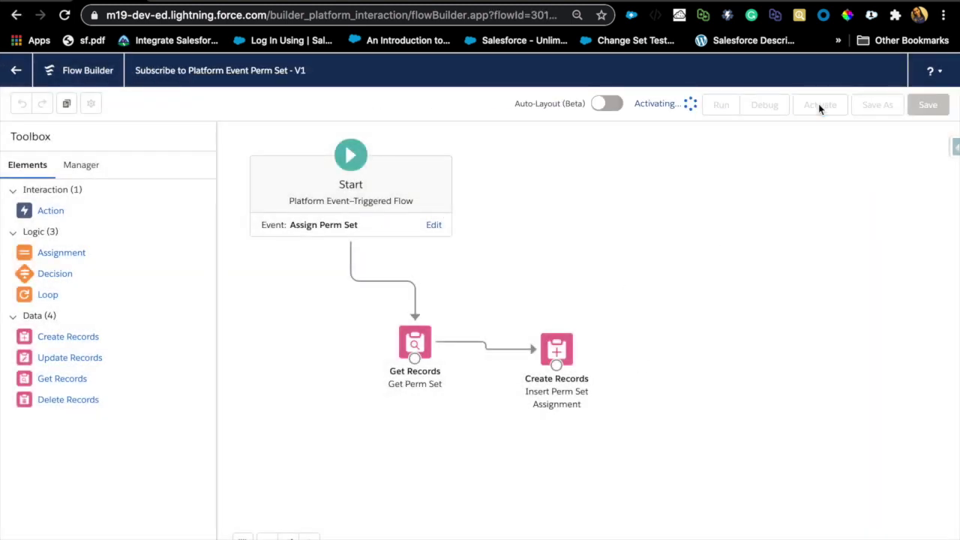
Step: In Salesforce Setup, remove the Test Perm permission set from both assigned users
left_click(192, 3)
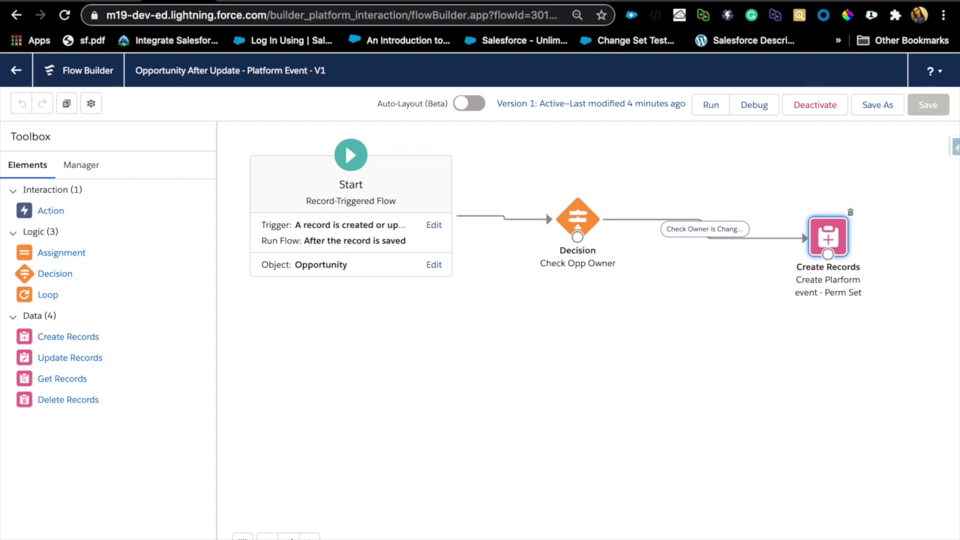
key("ctrl+Tab")
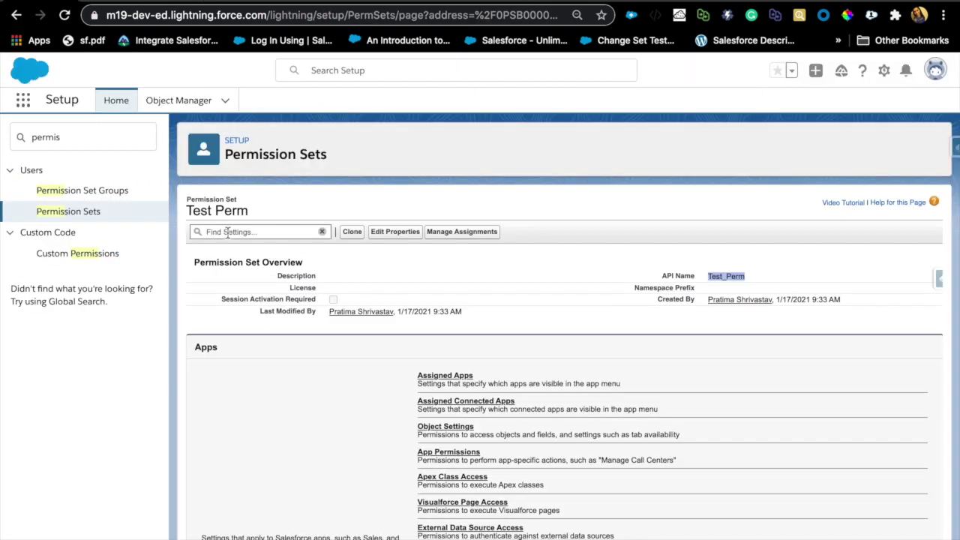
left_click(447, 233)
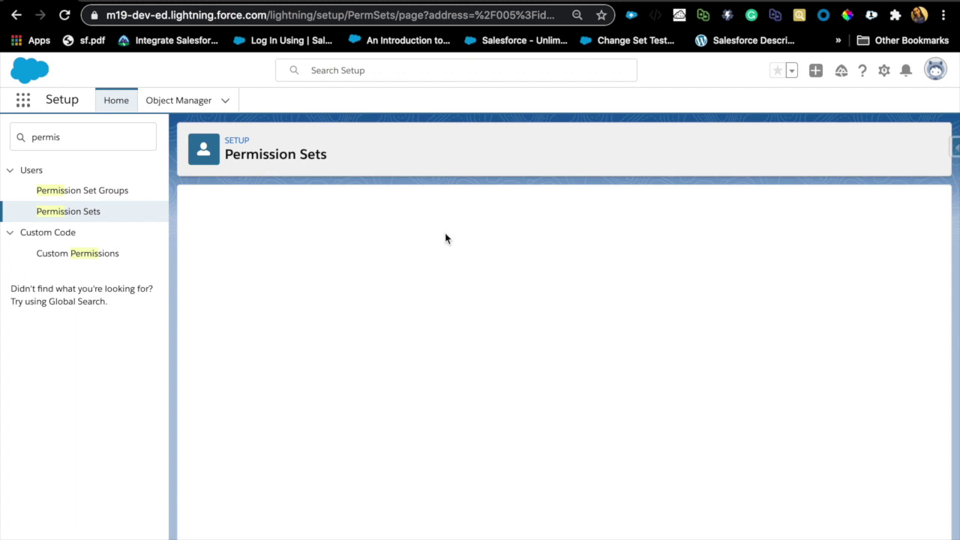
left_click(201, 303)
left_click(201, 319)
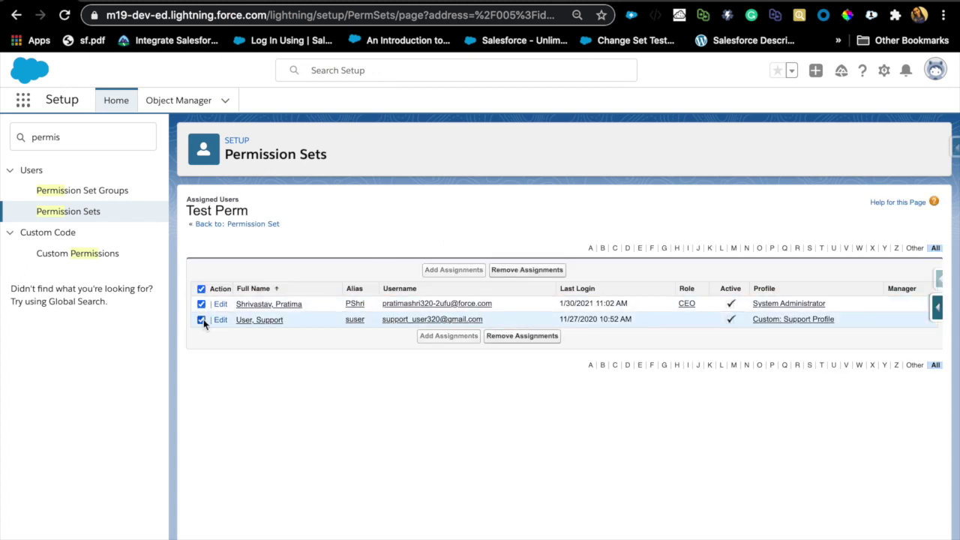
left_click(518, 276)
left_click(611, 114)
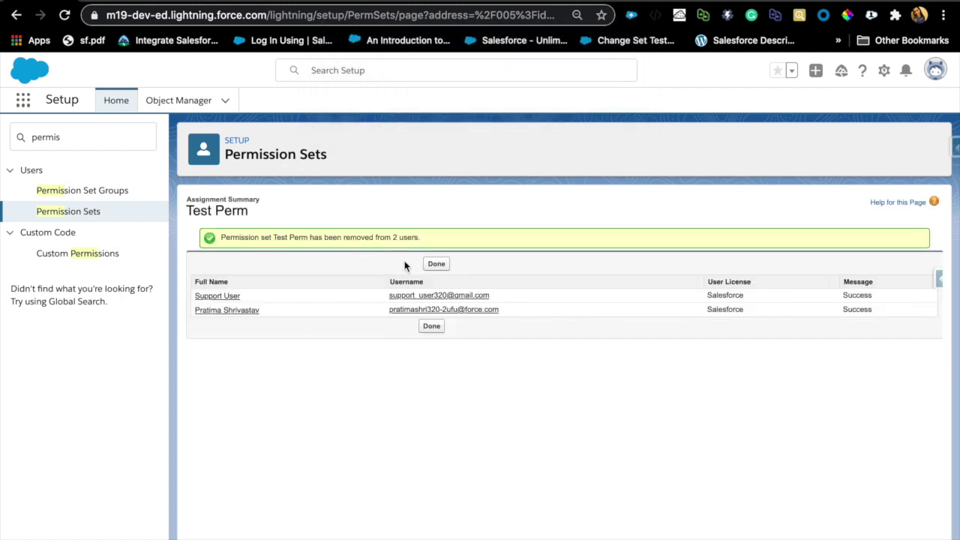
left_click(435, 263)
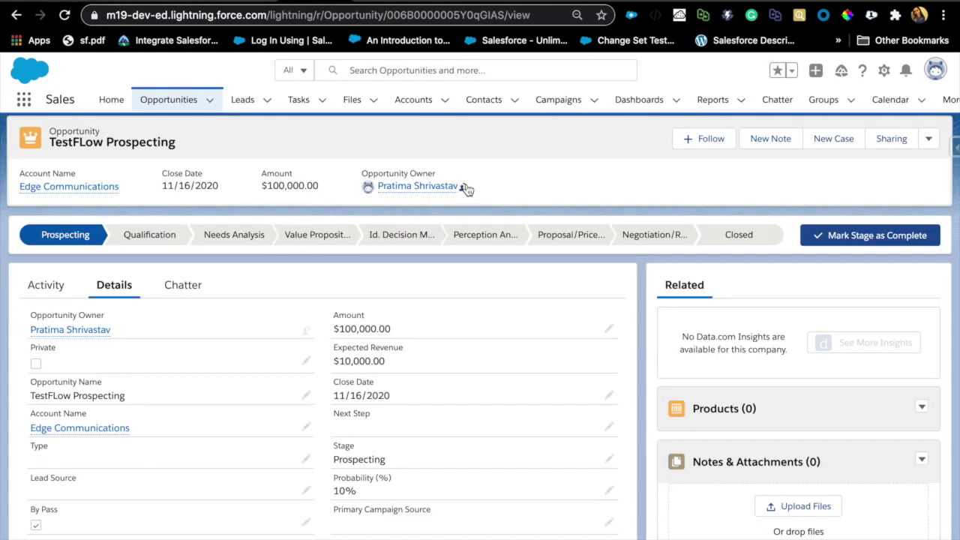
Step: Change the owner of the TestFLow Prospecting opportunity to the support user, and refresh the Test Perm assigned users list in Setup
left_click(463, 188)
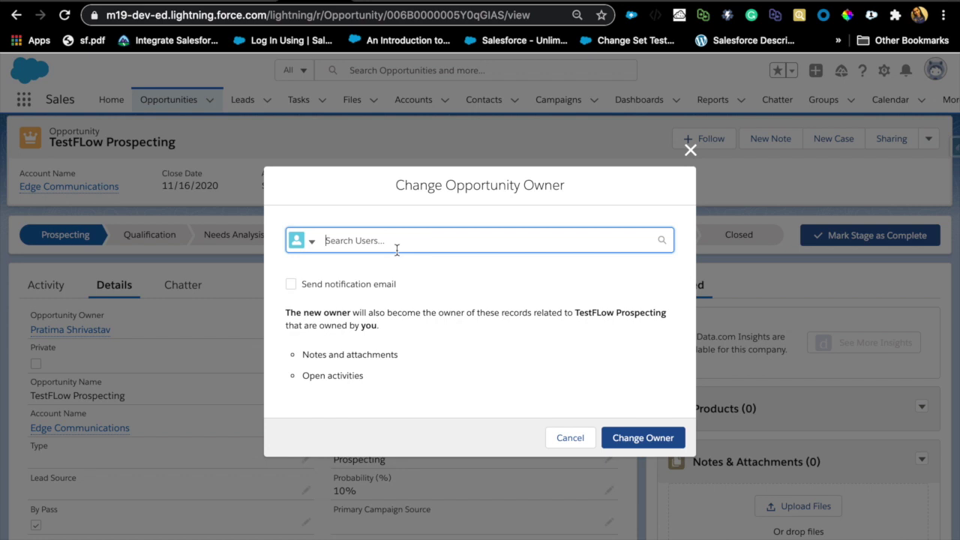
type("suu")
key("BackSpace")
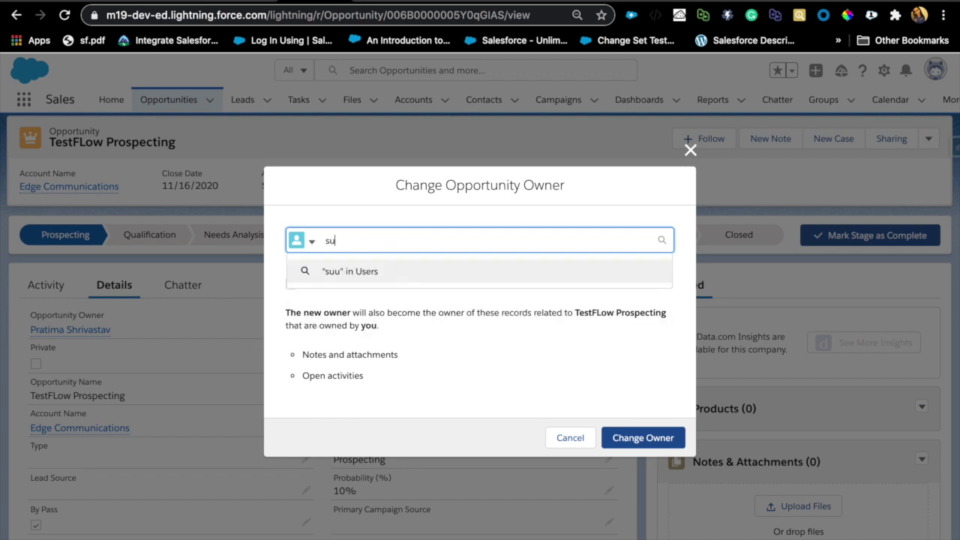
left_click(365, 296)
left_click(637, 437)
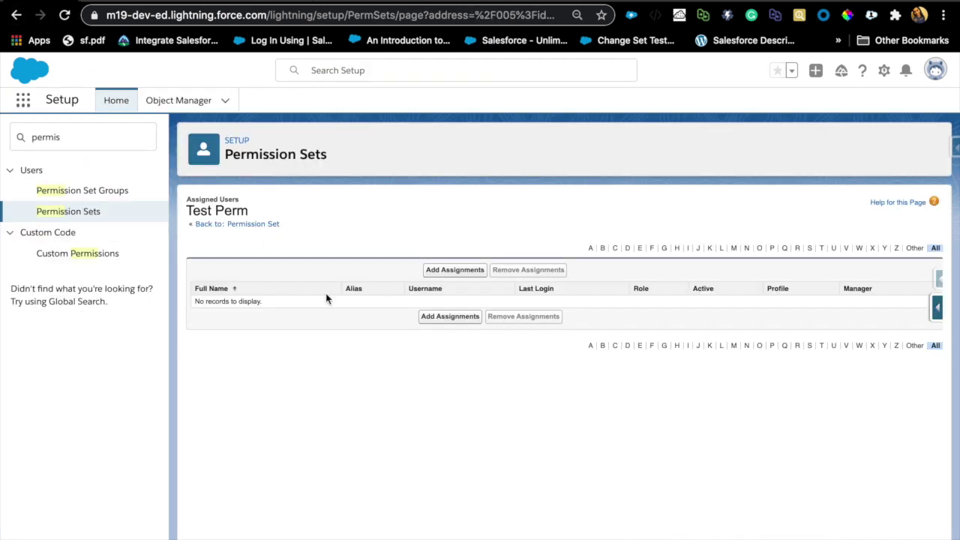
left_click(64, 15)
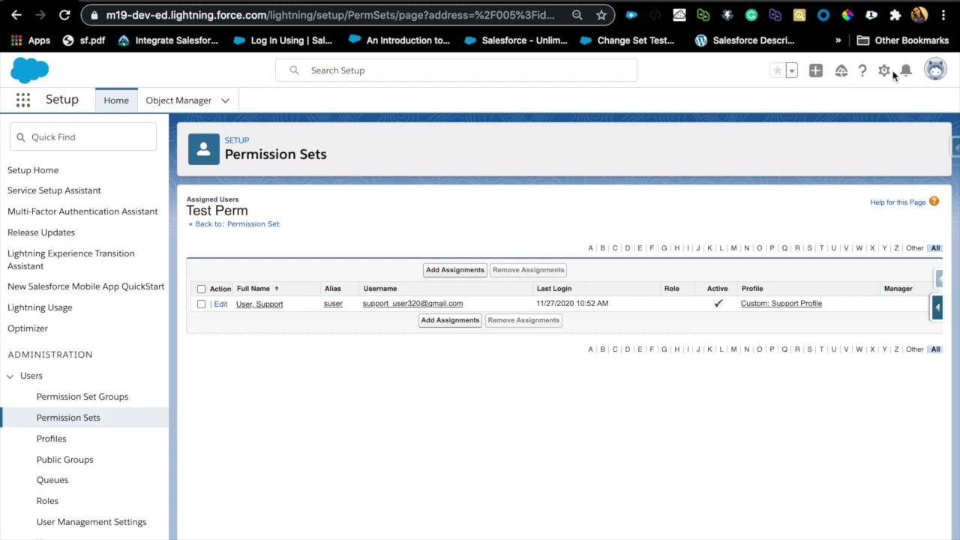
Step: Search Setup for "platf" to find the Platform Events page
type("platf")
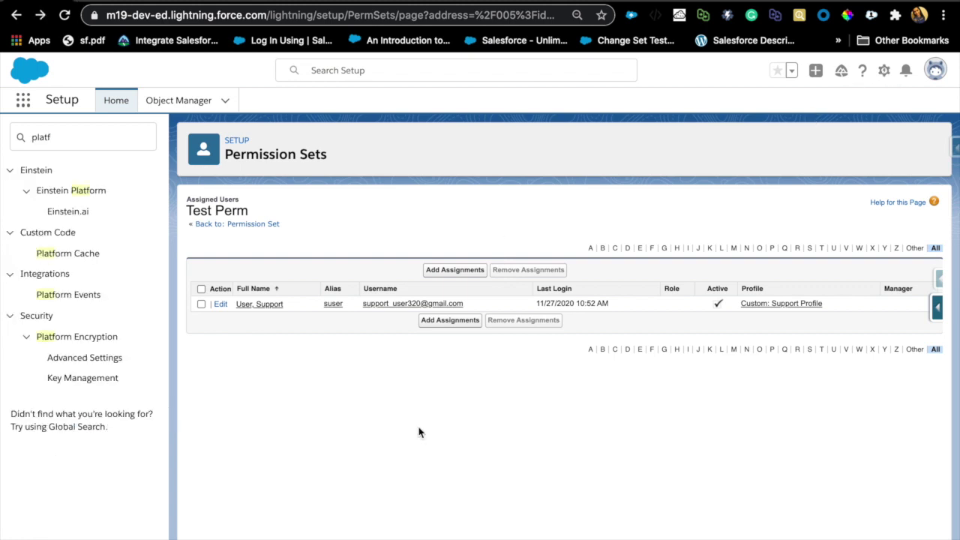